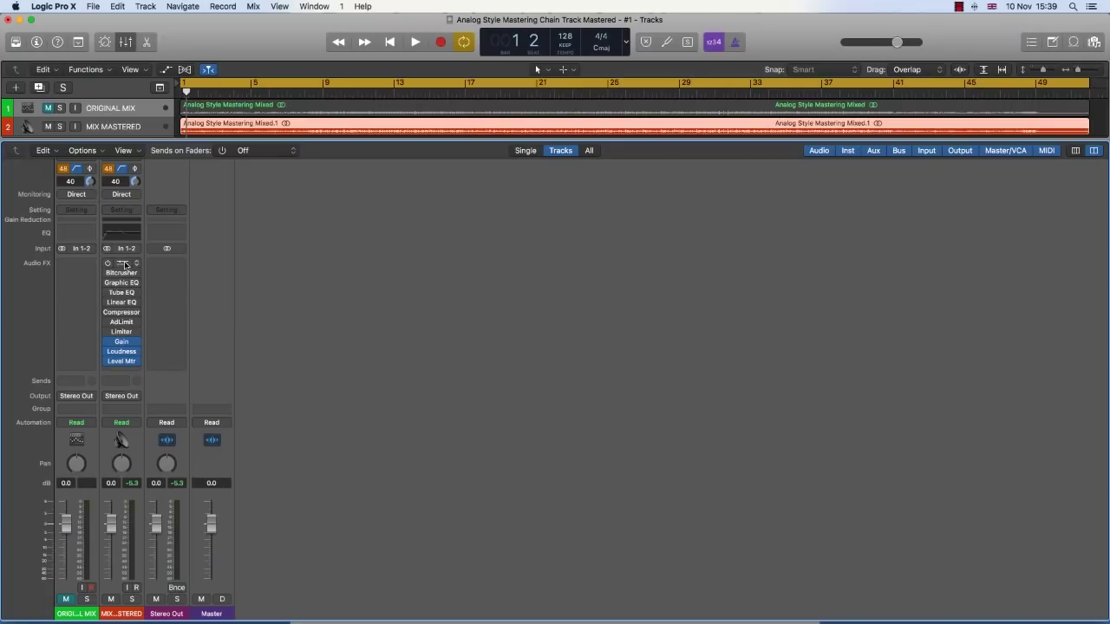
Open MIX MASTERED's Vintage Console EQ, raise its low gain slightly, and start a new project.
click(124, 263)
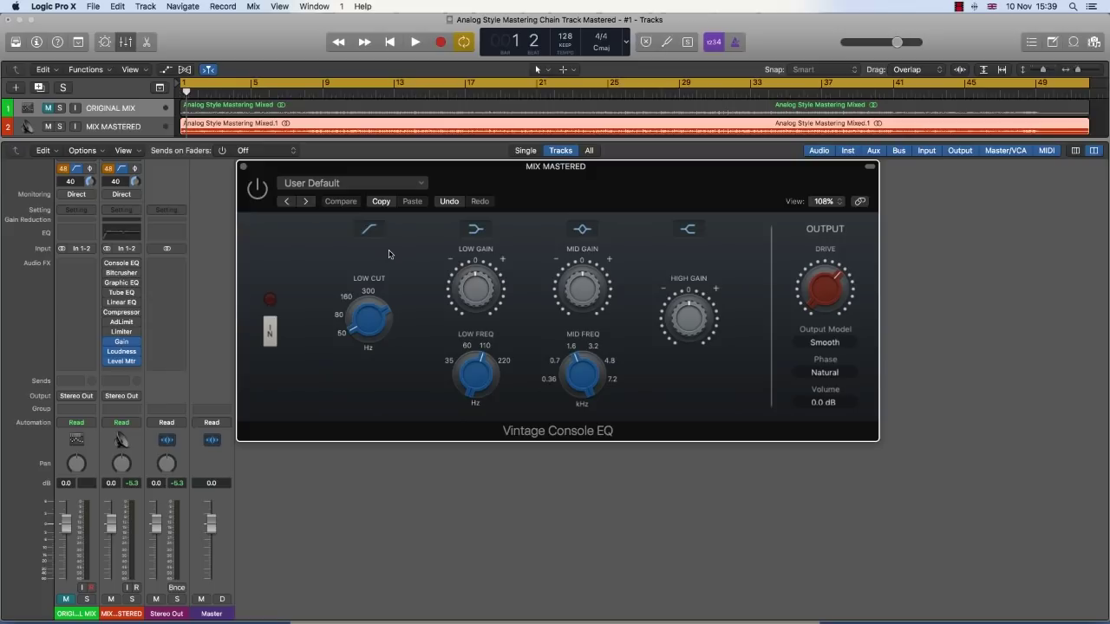
drag(476, 288, 475, 273)
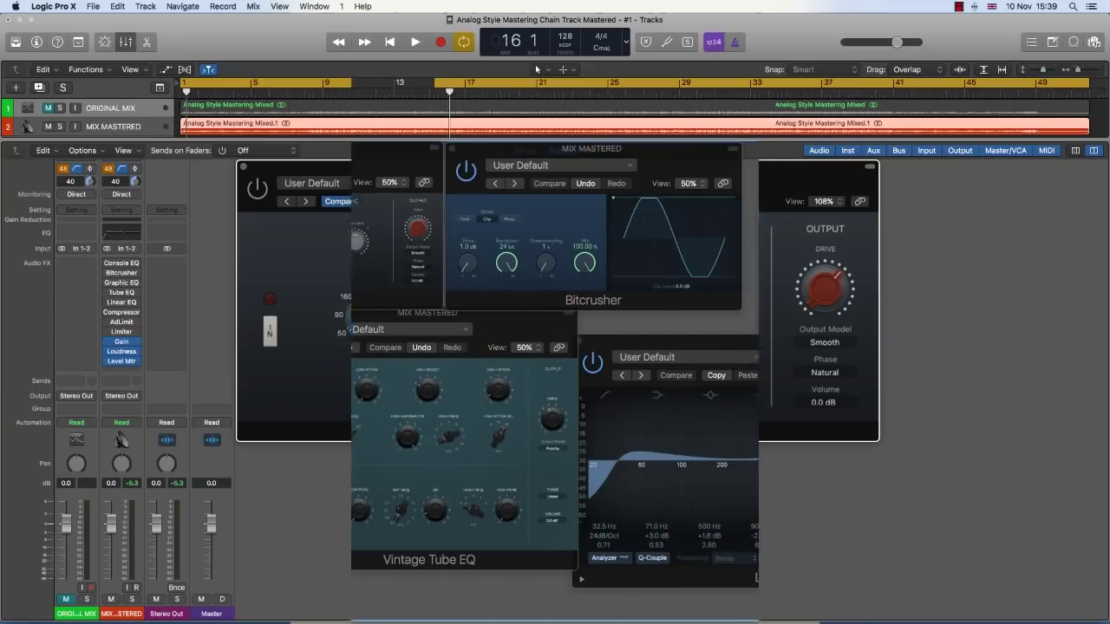
key(super+n)
Close the current project, open the Mastering In Logic Analog AB Template, and open MIX MASTERED's Console EQ.
click(655, 218)
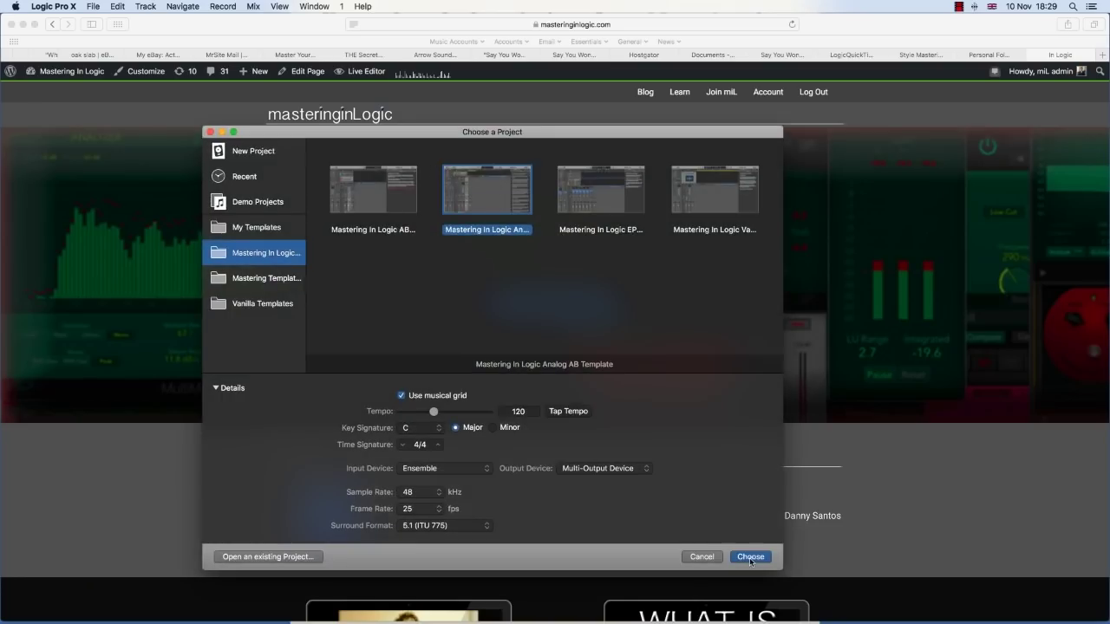
click(751, 557)
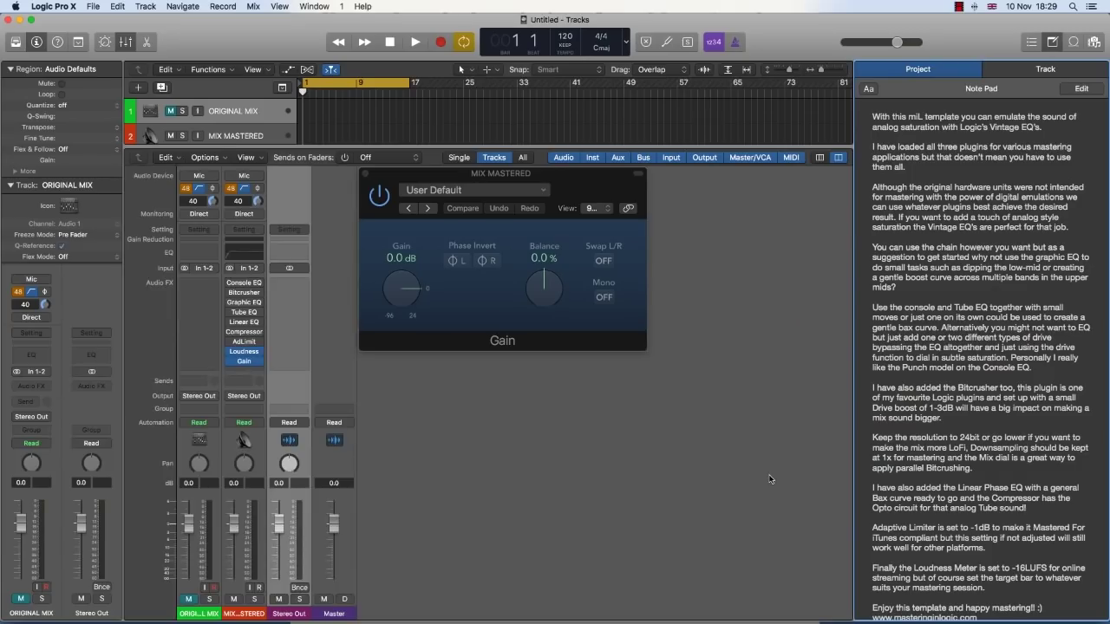
click(251, 283)
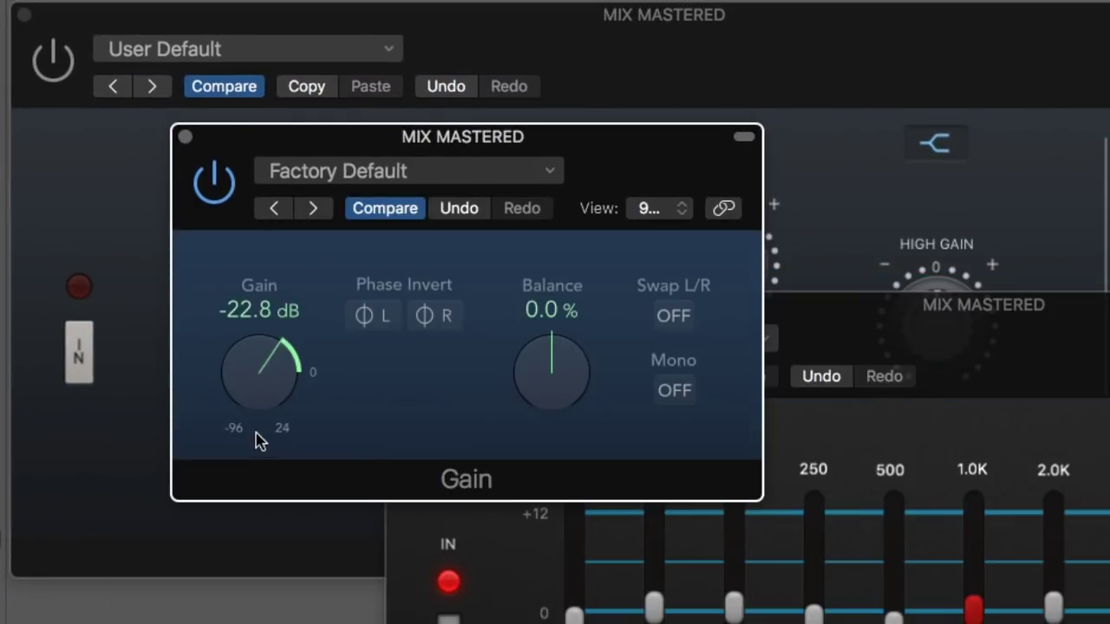
Raise the Gain plugin to -6.8 dB and Console EQ drive to 3.4, then open Tube EQ and Adaptive Limiter.
drag(255, 441, 259, 397)
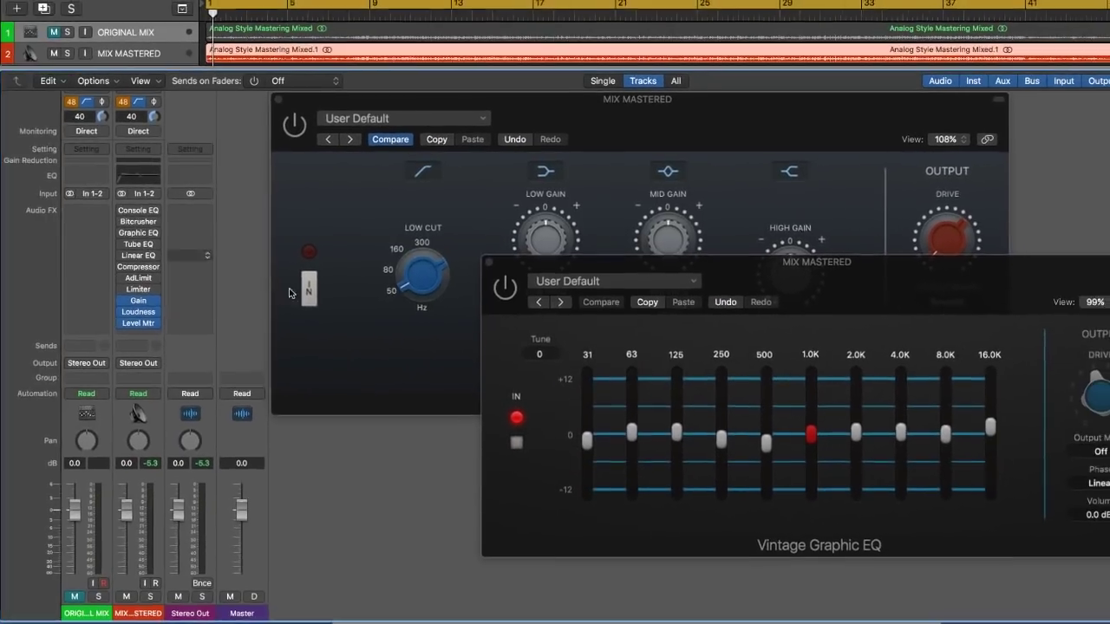
click(948, 215)
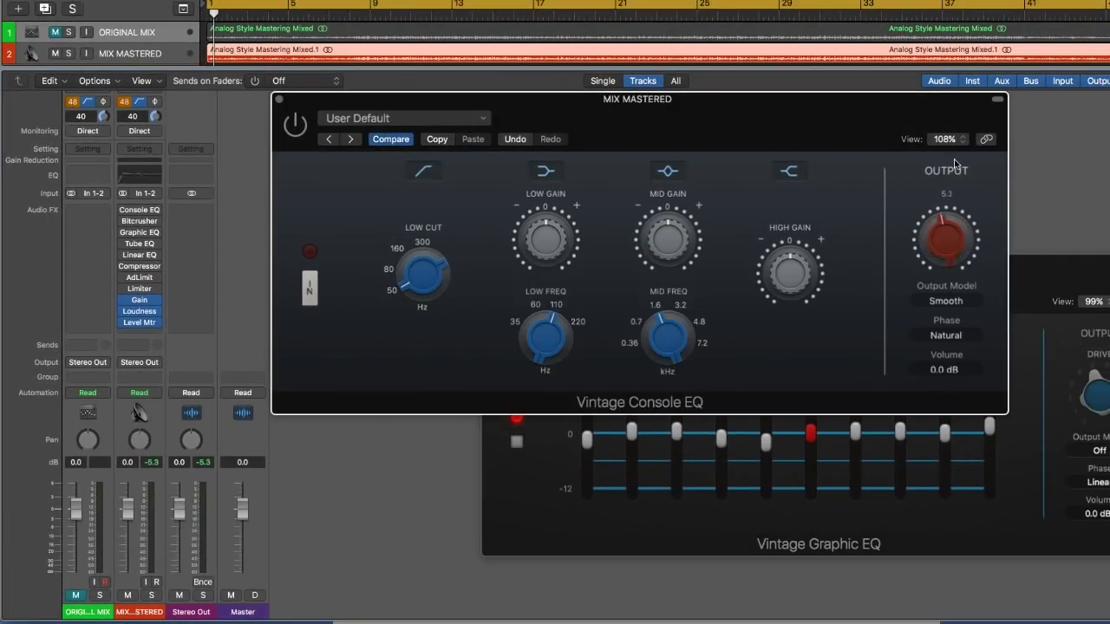
drag(955, 161, 955, 169)
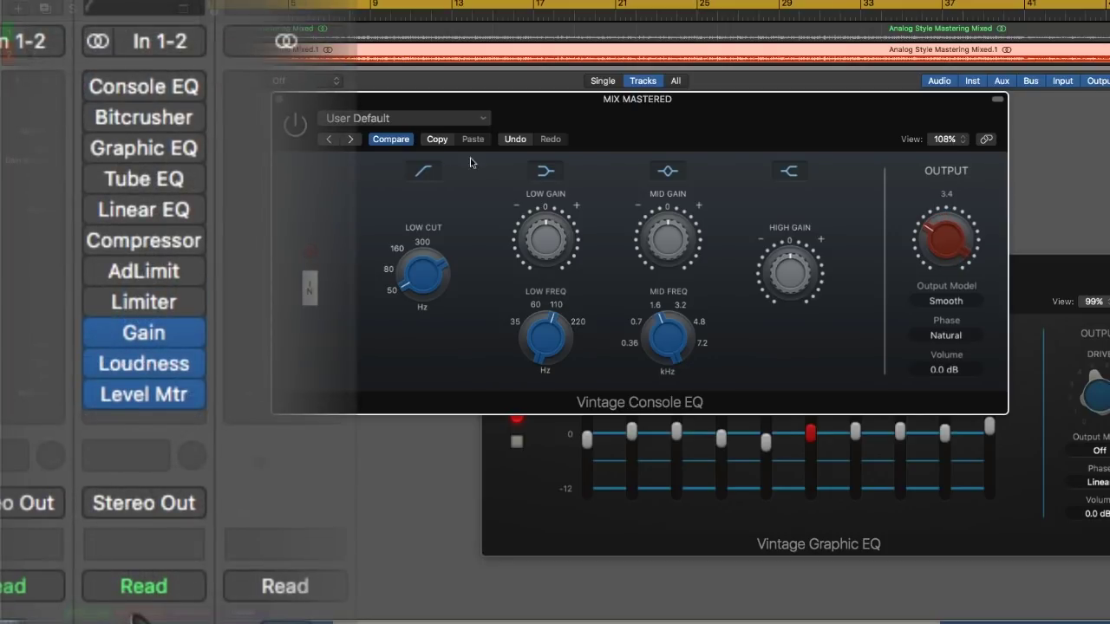
click(140, 180)
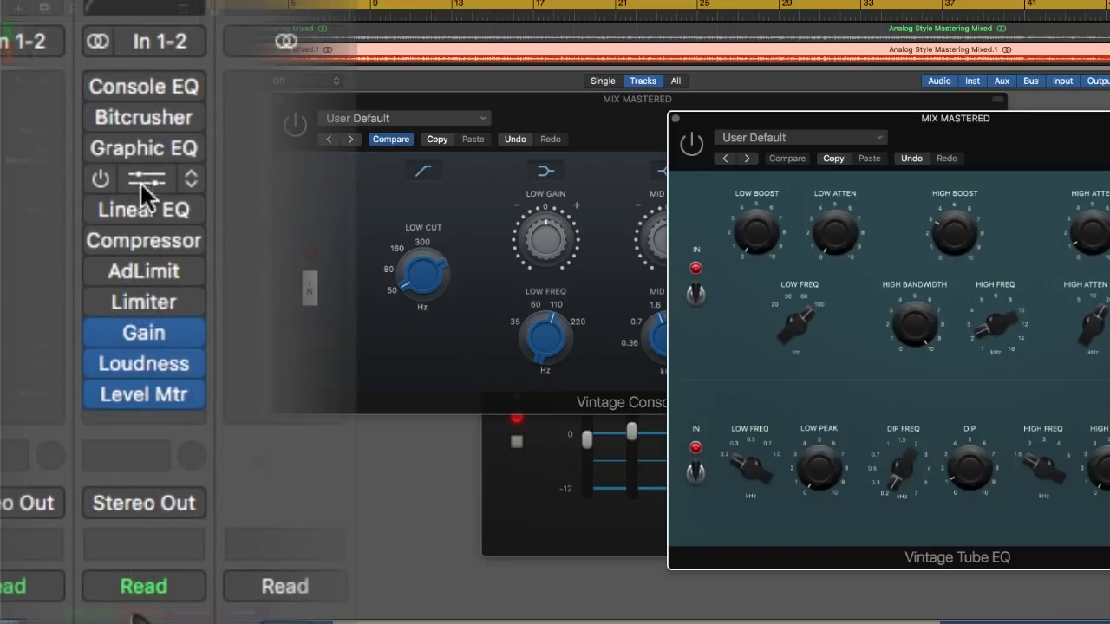
click(139, 236)
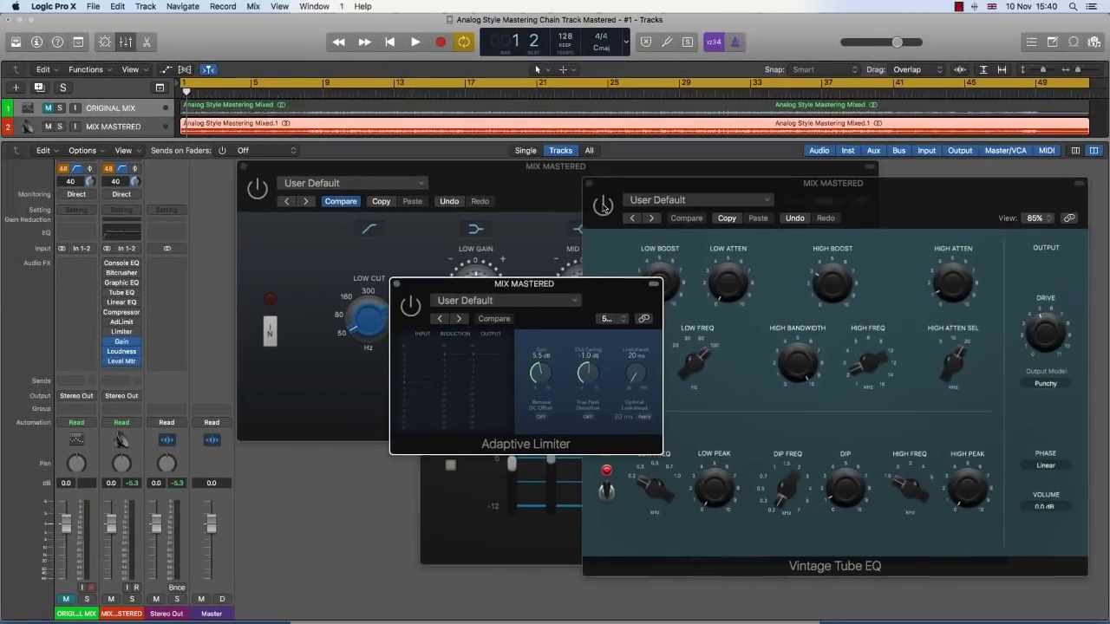
Bring the Vintage Console EQ and then the Vintage Tube EQ to the front to compare them.
click(257, 191)
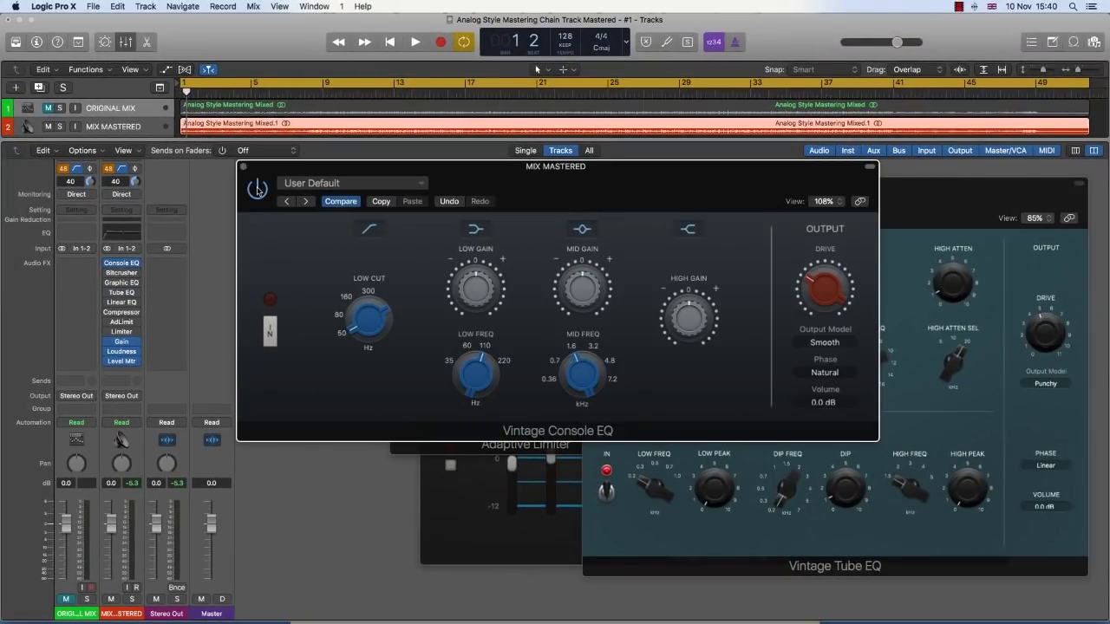
click(698, 506)
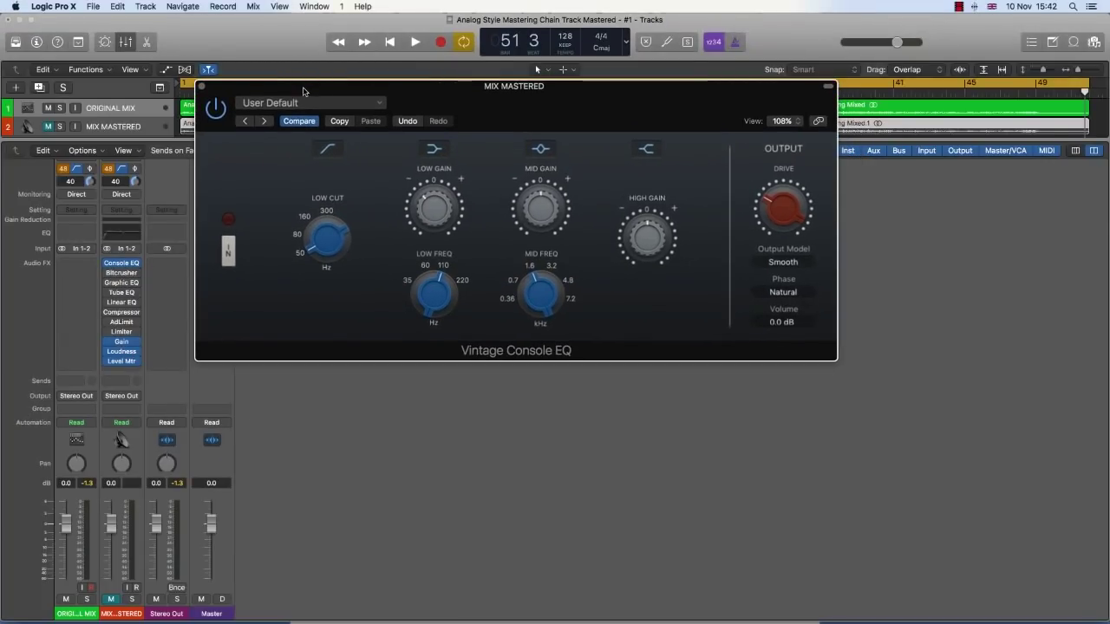
Reopen the Tube EQ, then set Console EQ drive to maximum 11.0 with the Punchy output model.
click(124, 293)
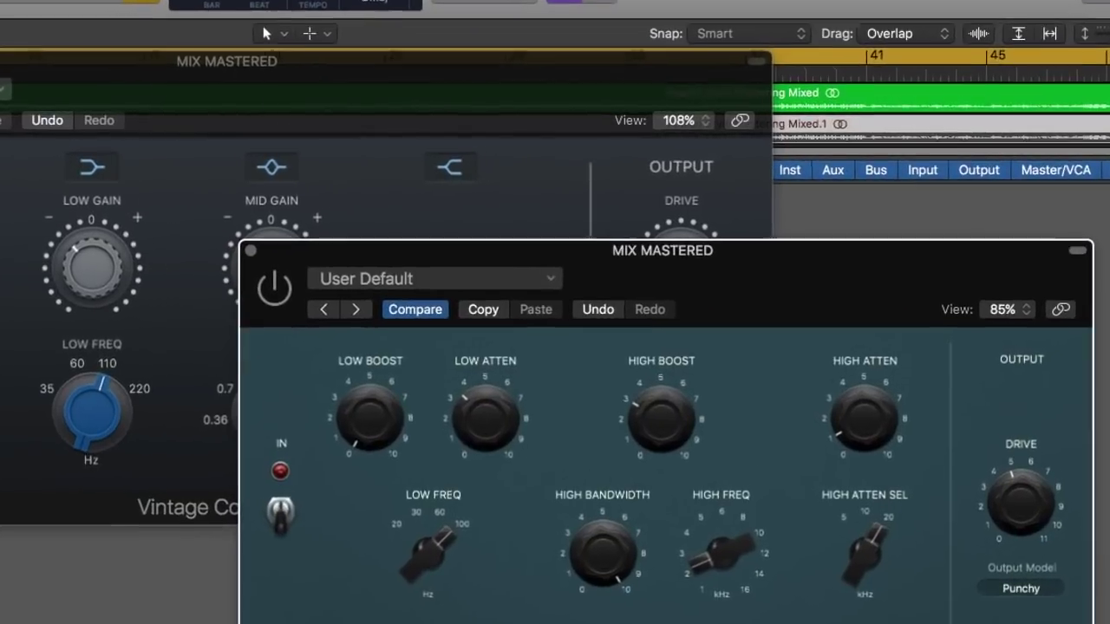
click(591, 86)
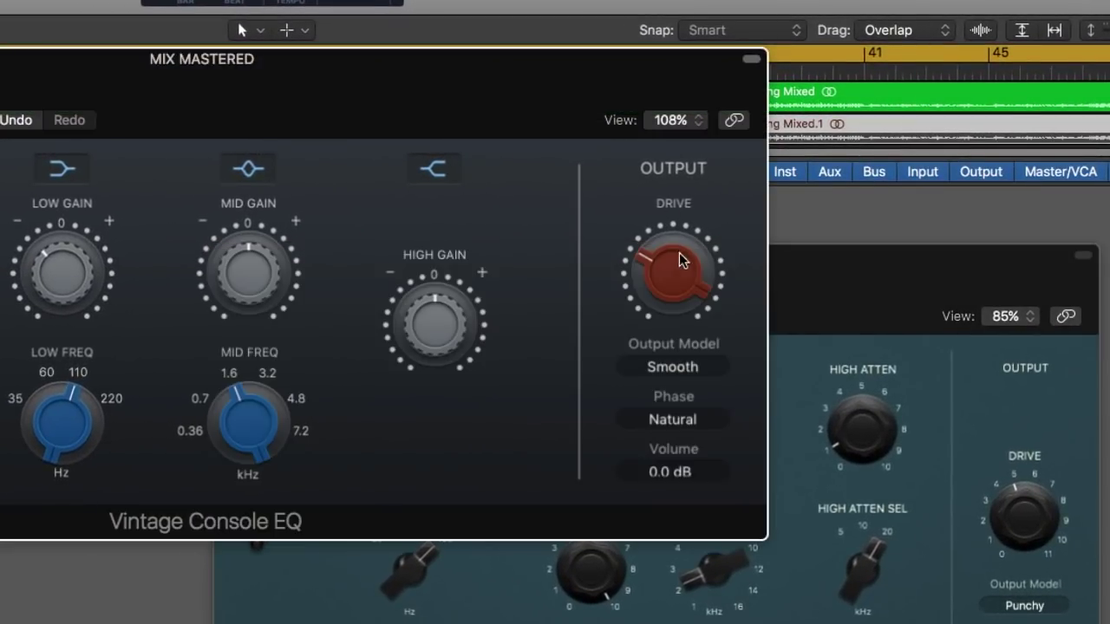
drag(679, 271, 702, 96)
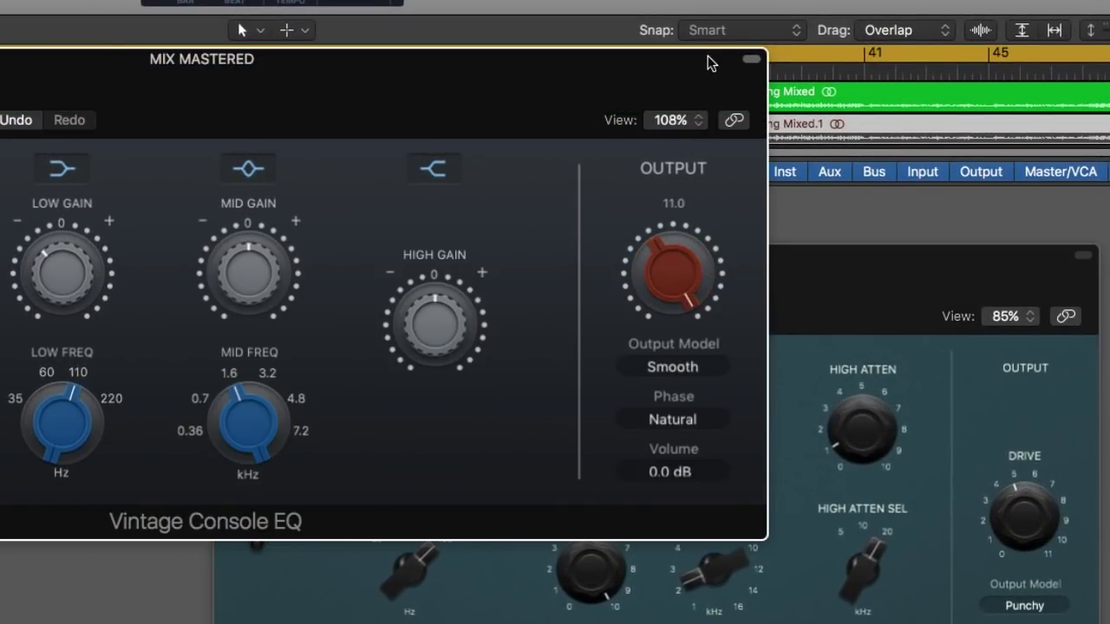
click(691, 365)
click(694, 349)
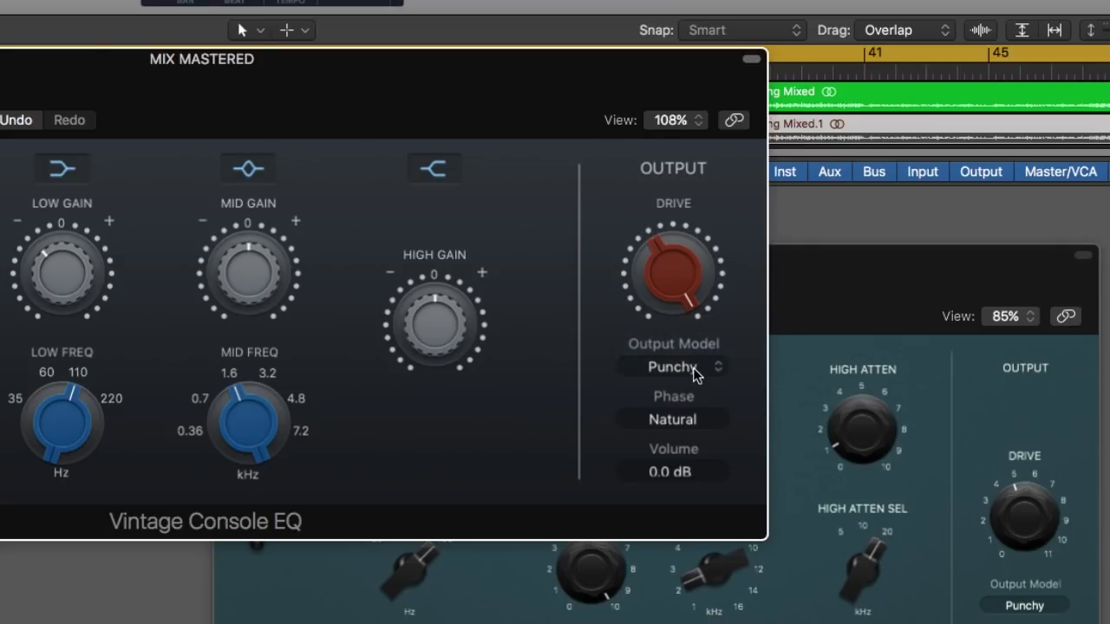
click(696, 367)
click(695, 343)
click(694, 351)
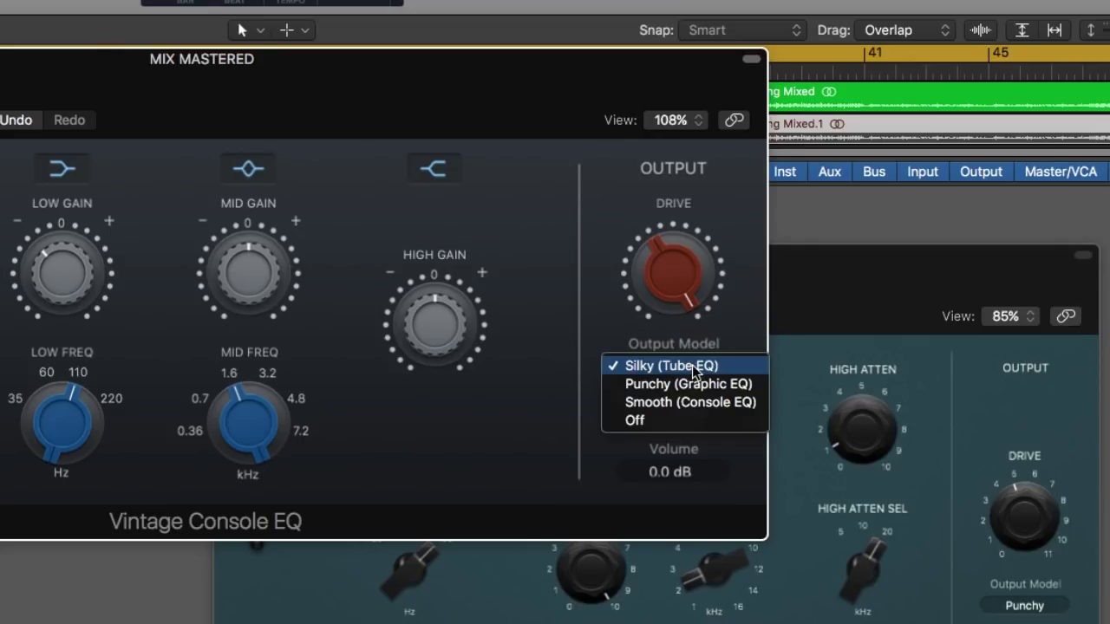
click(691, 387)
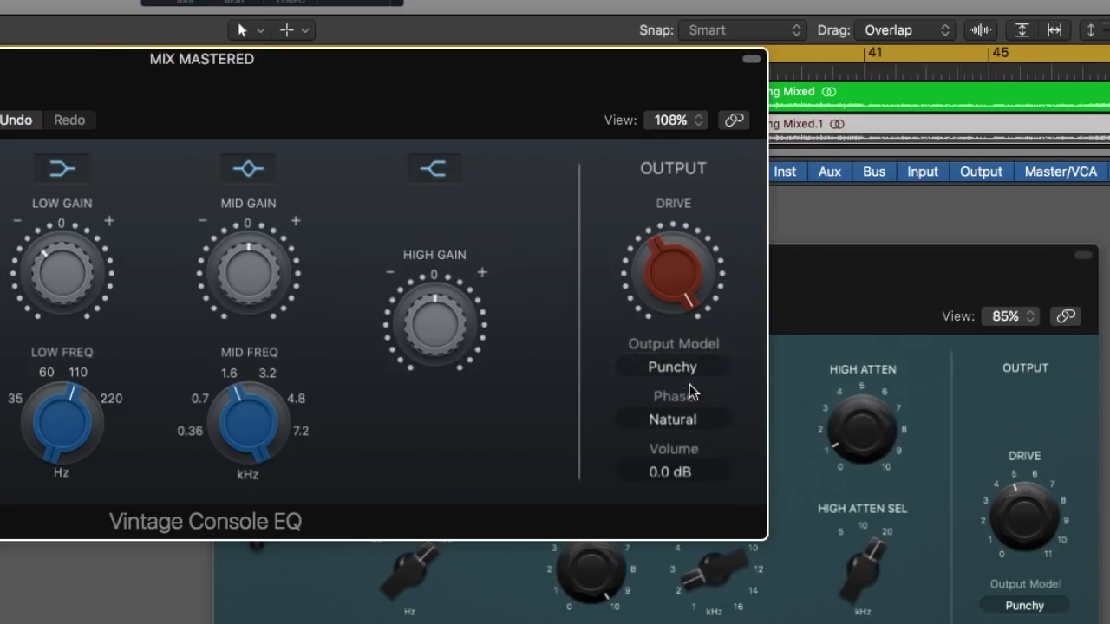
Set the Tube EQ to the Punchy model at drive 3.7, move its window aside, and select the MIX MASTERED region.
click(835, 298)
drag(1016, 520, 1021, 454)
click(1018, 608)
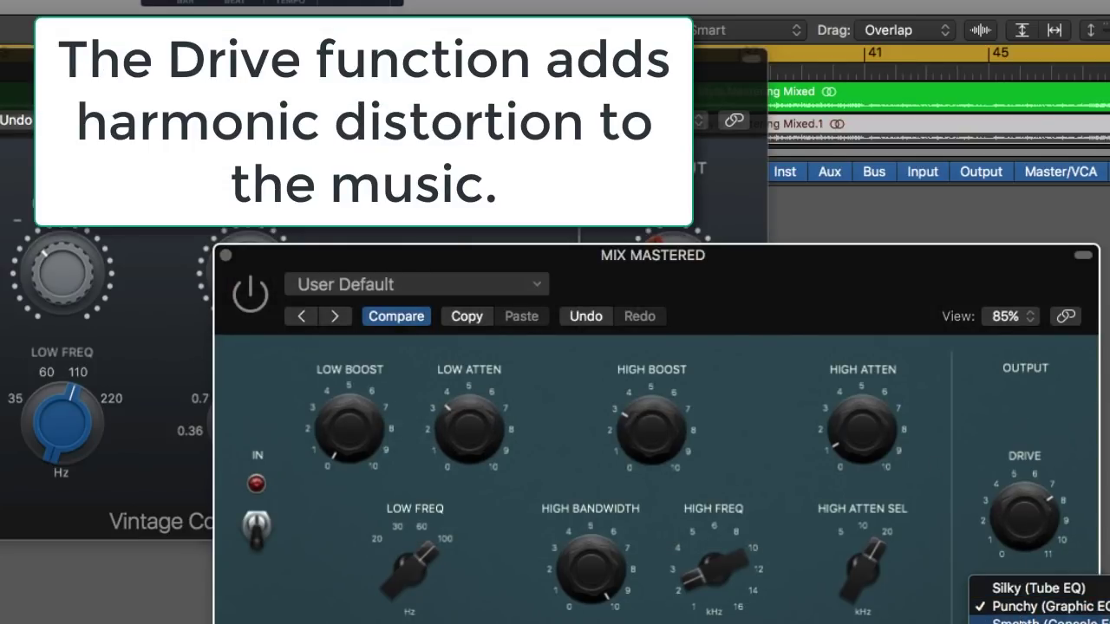
click(1019, 617)
click(1020, 617)
click(1014, 499)
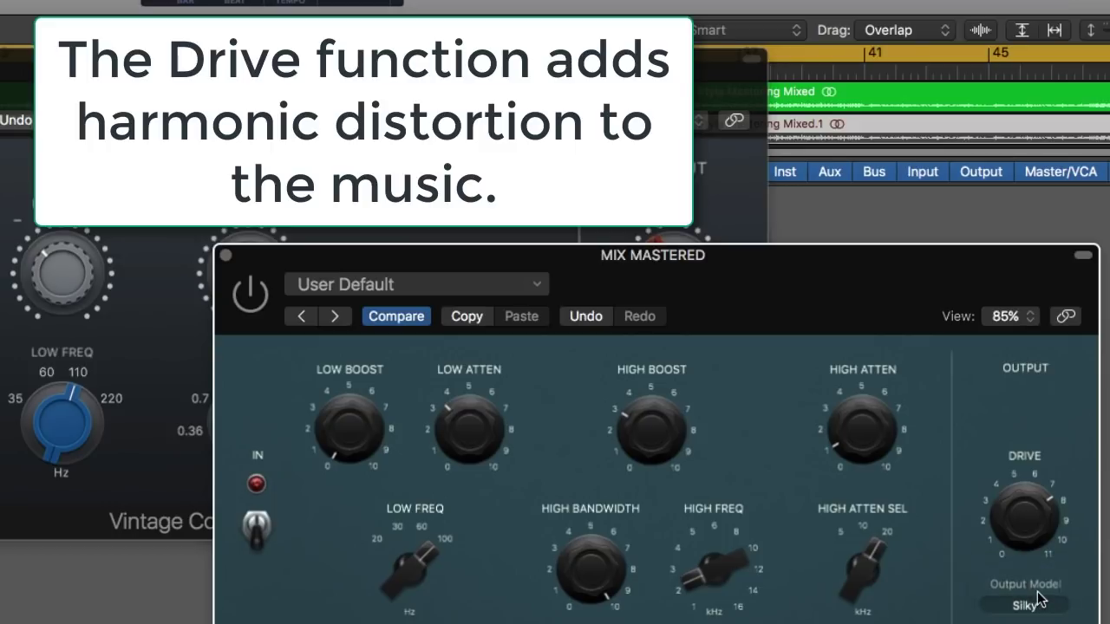
click(1022, 610)
click(1023, 617)
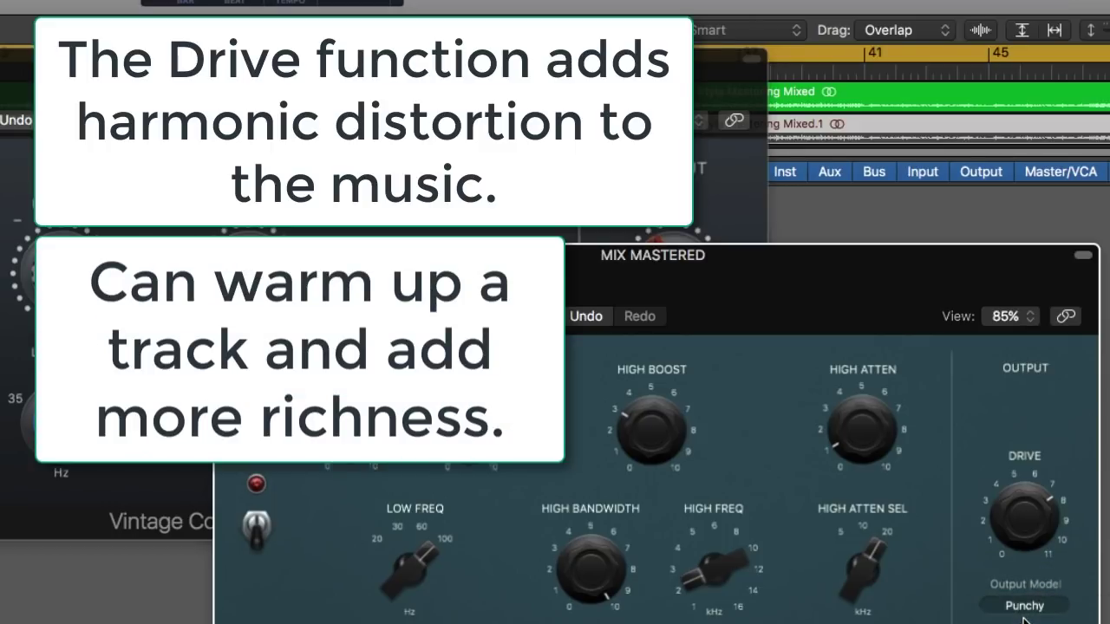
drag(1024, 529, 1037, 604)
drag(824, 272, 937, 303)
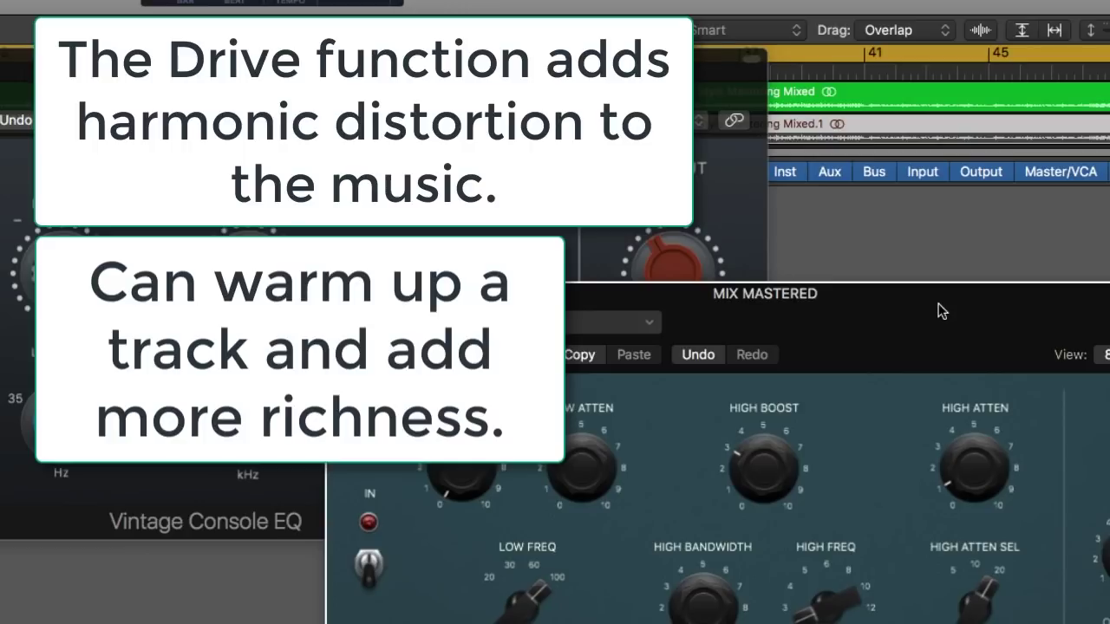
click(936, 130)
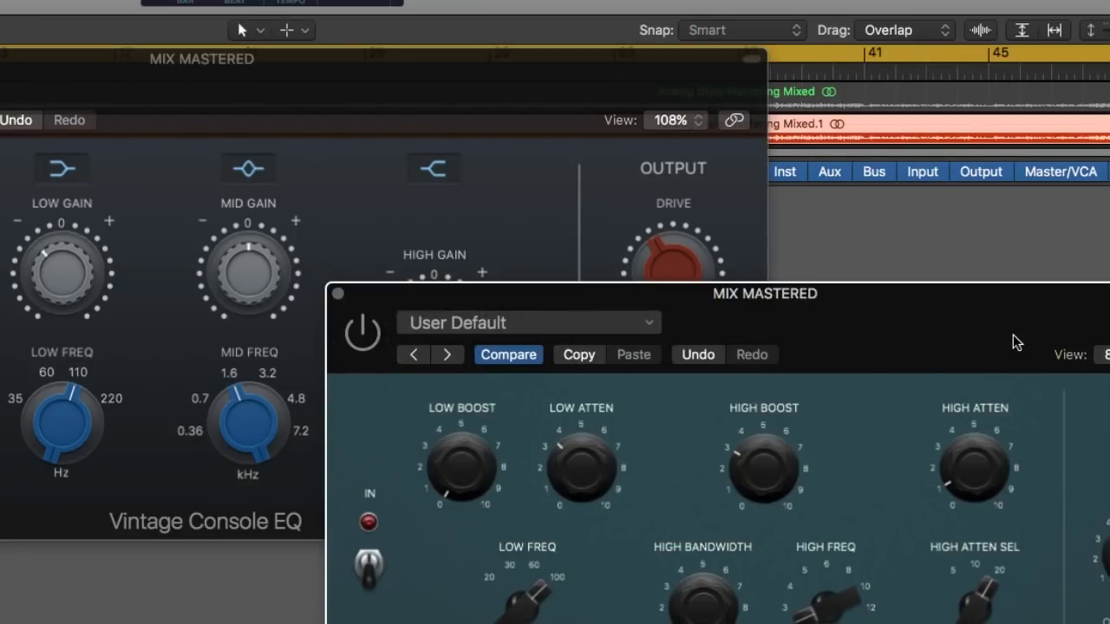
Push Console EQ drive to 11.0, then settle at 7.9 with the Silky output model.
click(501, 87)
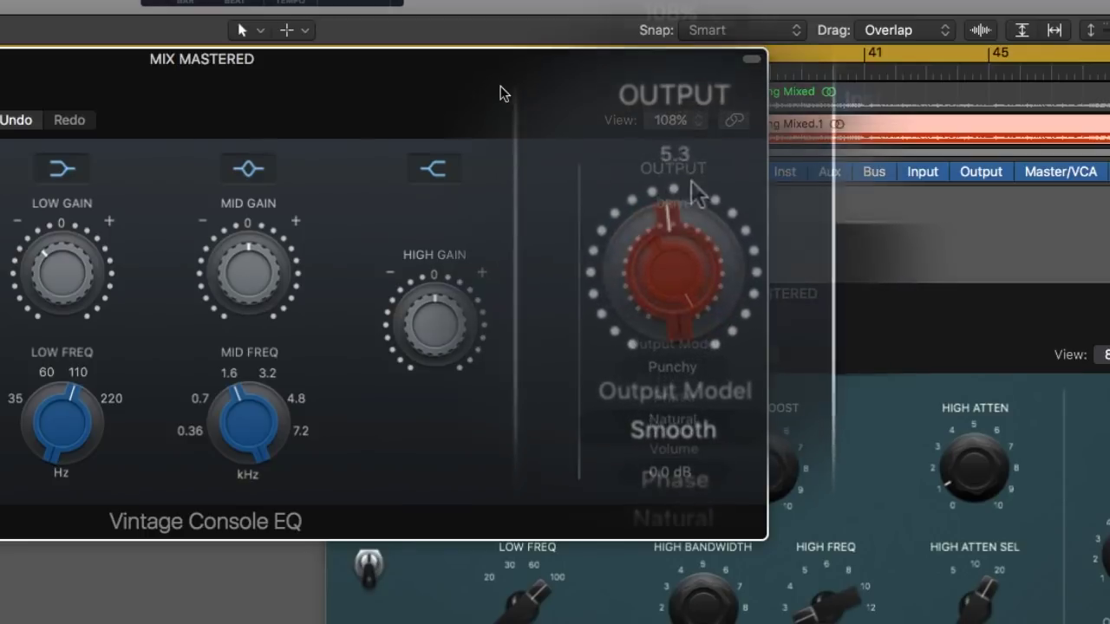
drag(698, 102, 680, 388)
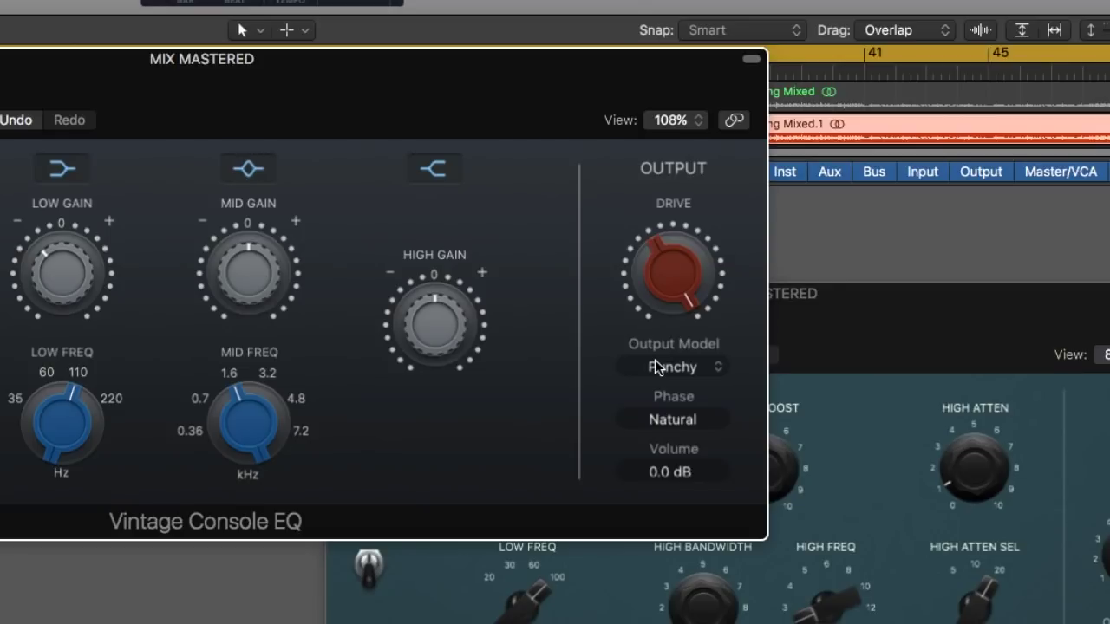
click(686, 366)
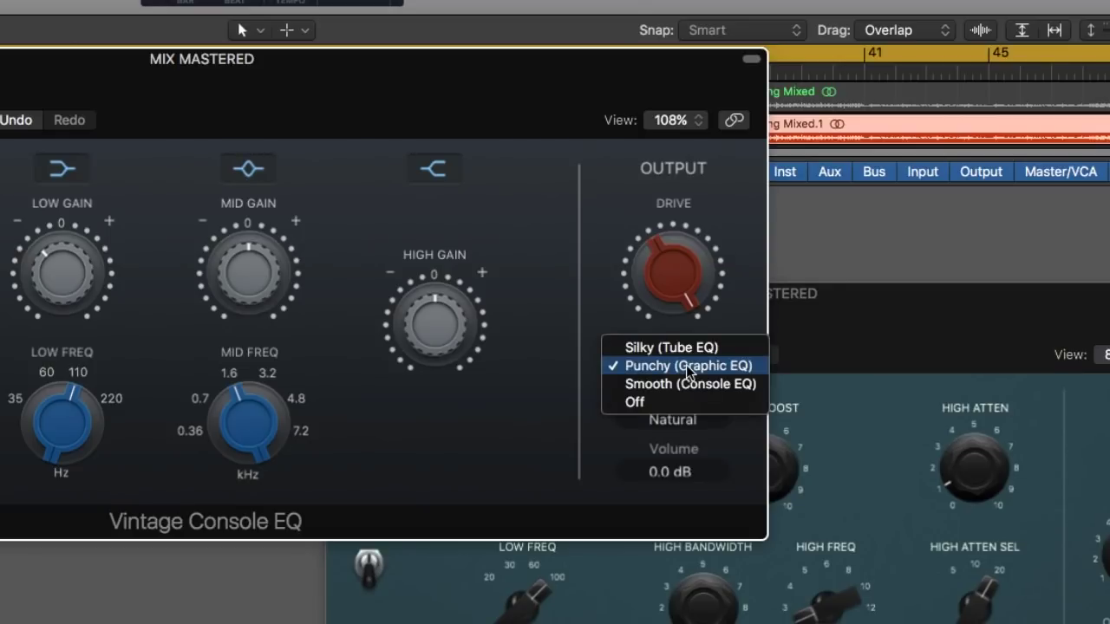
click(563, 264)
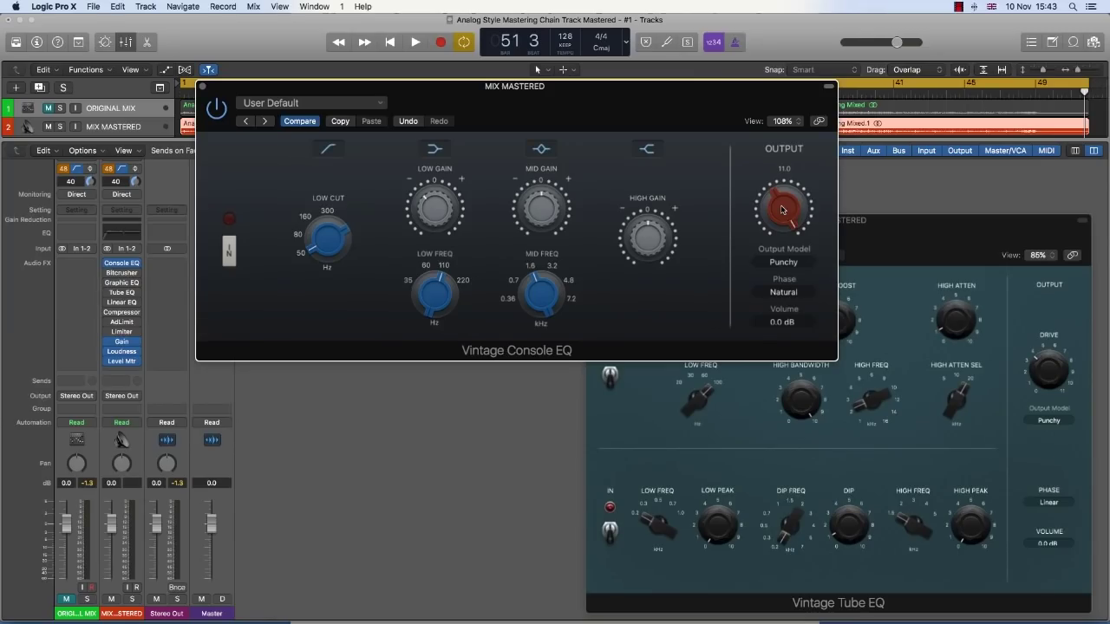
mouse_move(782, 209)
mouse_down()
mouse_move(785, 259)
mouse_move(766, 202)
mouse_move(776, 197)
mouse_up()
click(791, 262)
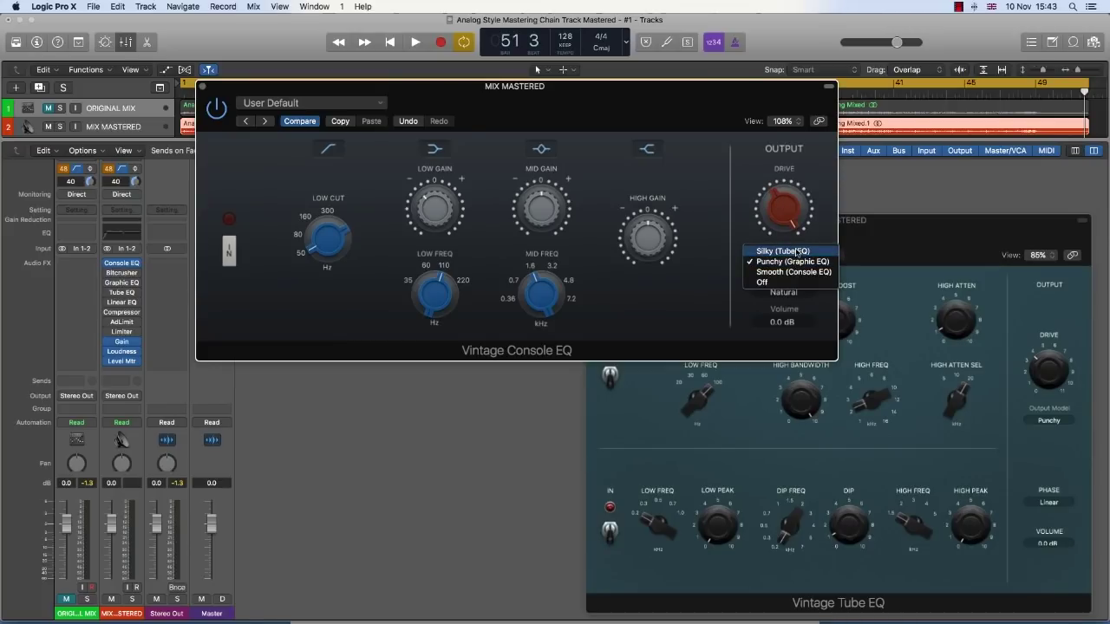
click(797, 251)
click(856, 249)
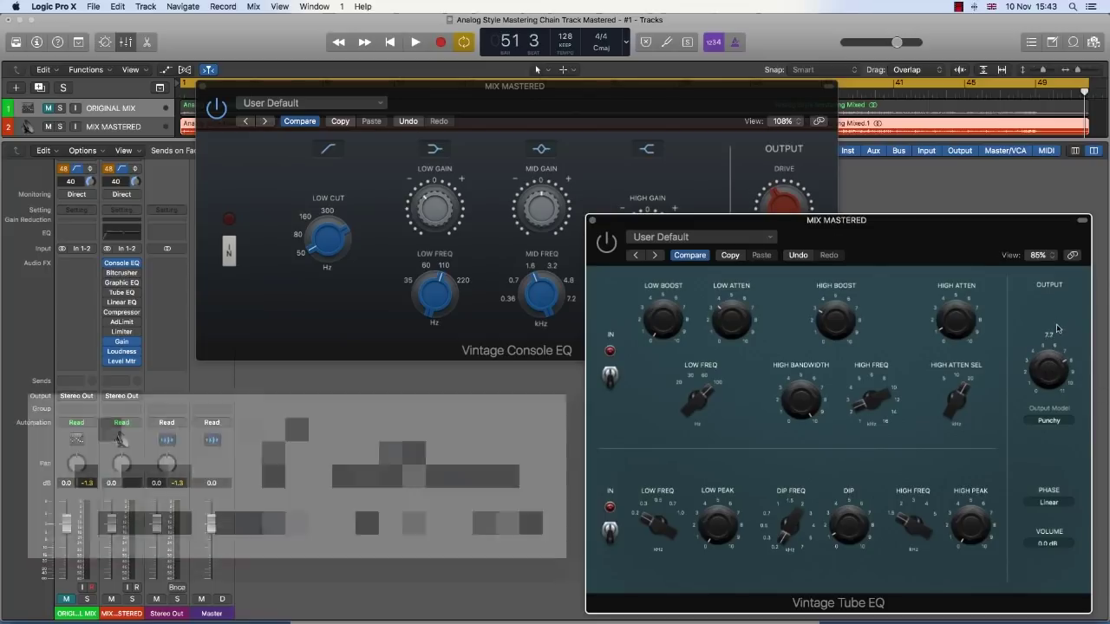
Lower the Tube EQ drive to 4.0 with the Smooth model and set a cycle range over bars 9–15.
drag(1056, 354, 1051, 374)
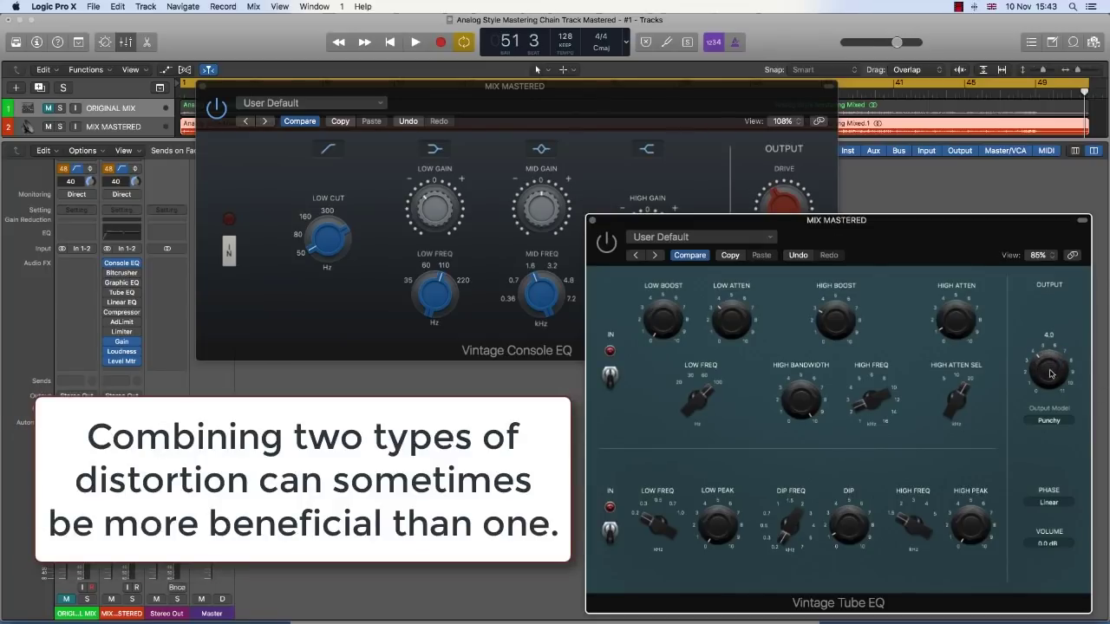
click(1051, 422)
click(1053, 434)
click(715, 186)
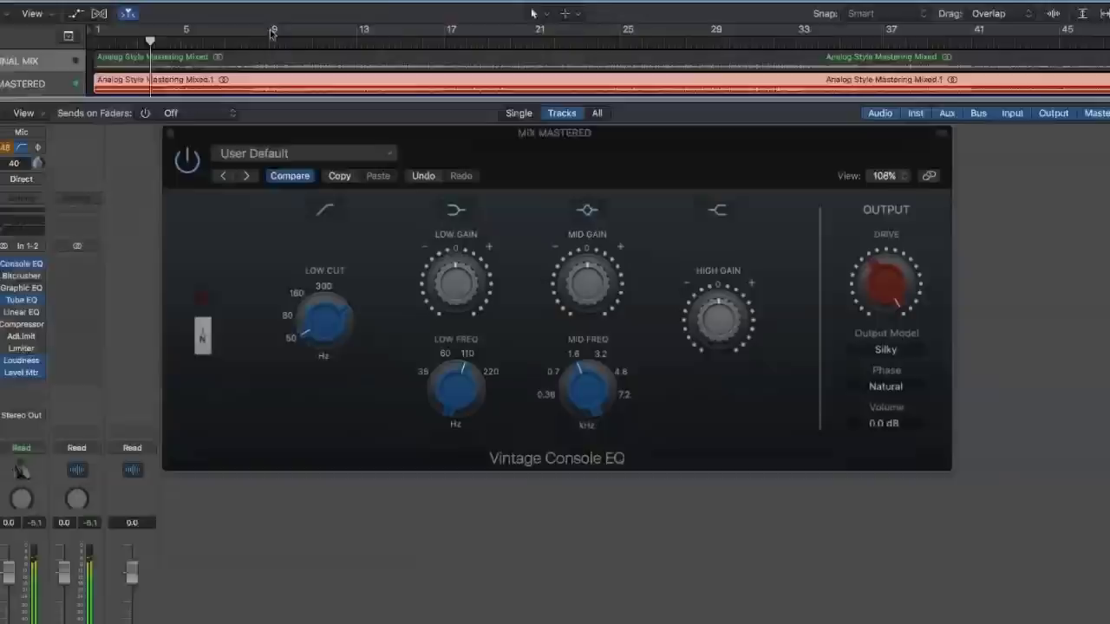
drag(274, 32, 361, 30)
Play the cycle, switch the Console EQ model from Punchy to Smooth, and lower its drive to 7.1.
key(space)
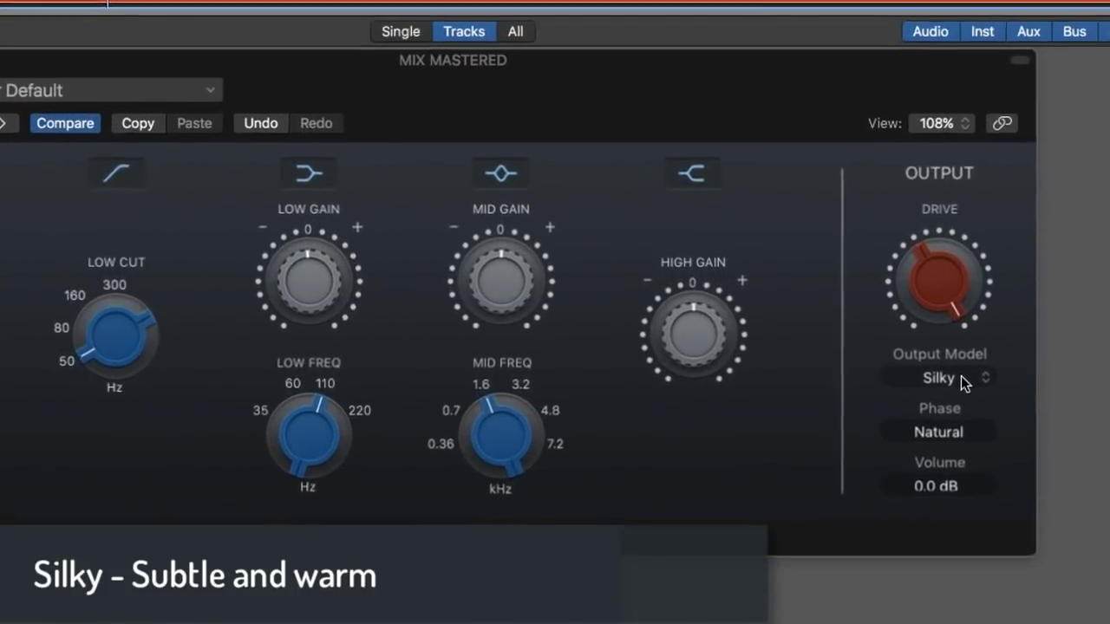
click(965, 379)
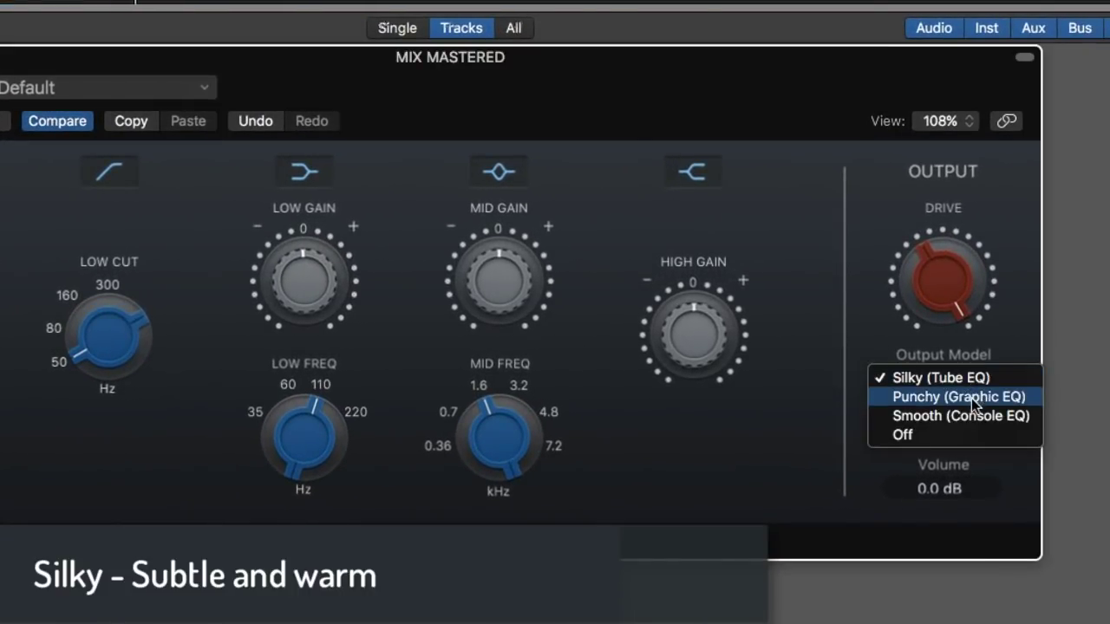
click(971, 398)
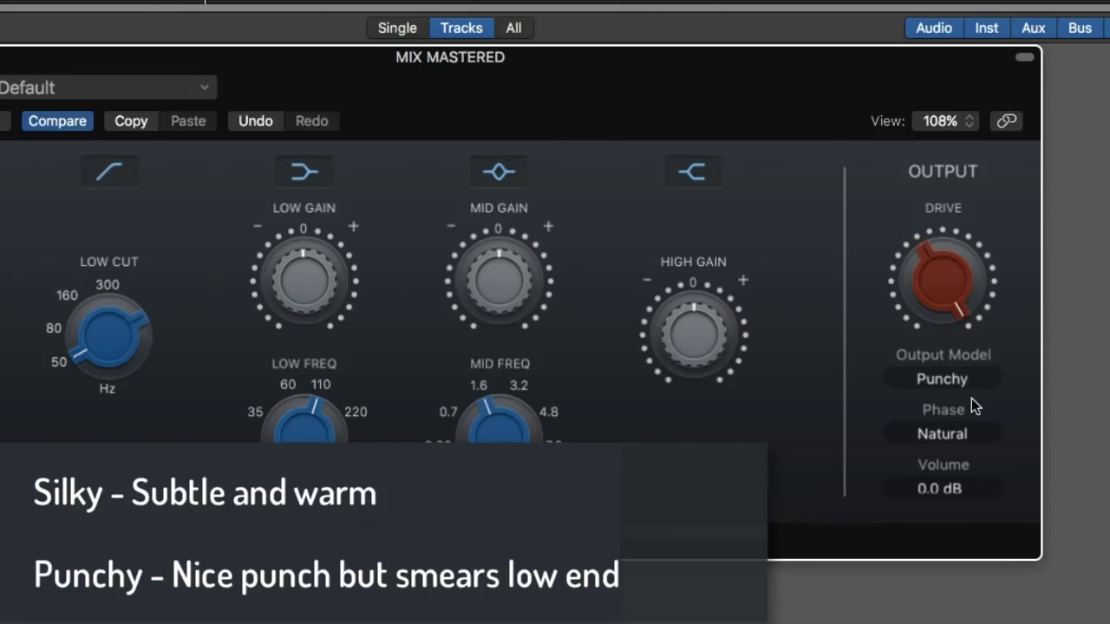
click(964, 381)
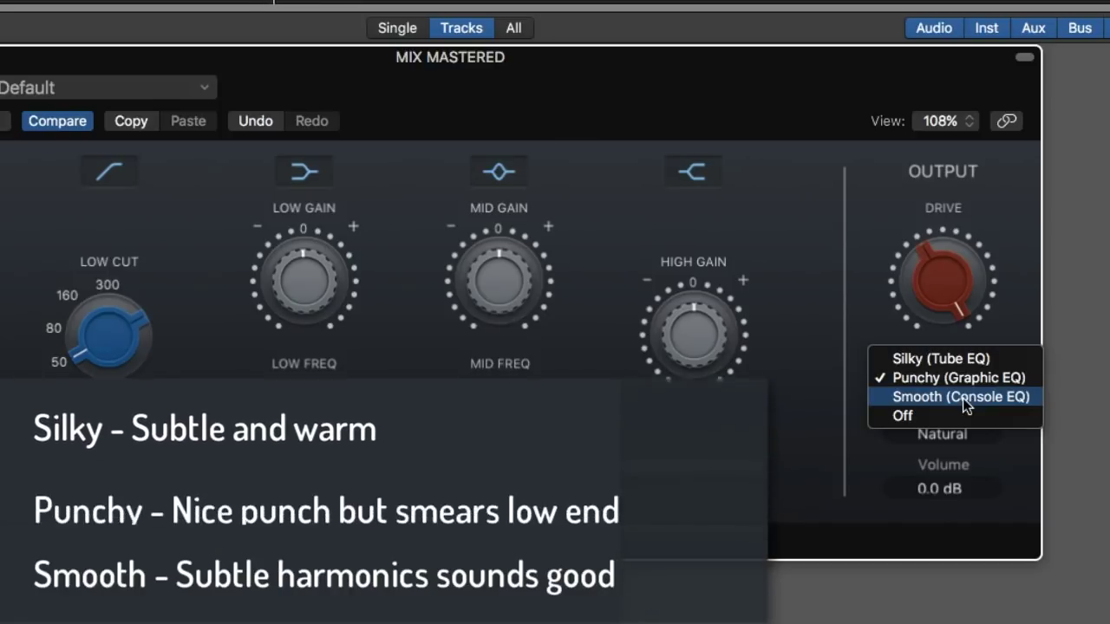
click(962, 398)
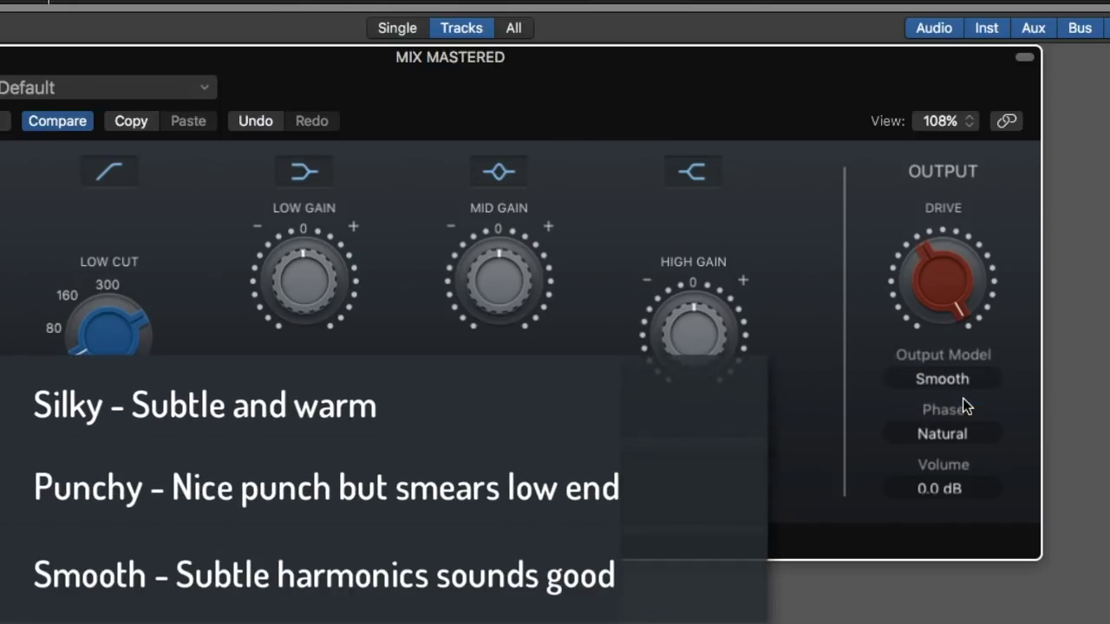
drag(952, 265, 942, 375)
Open the Tube EQ, try the Punchy and Smooth models, and settle on Punchy with drive about 4.3.
click(1099, 426)
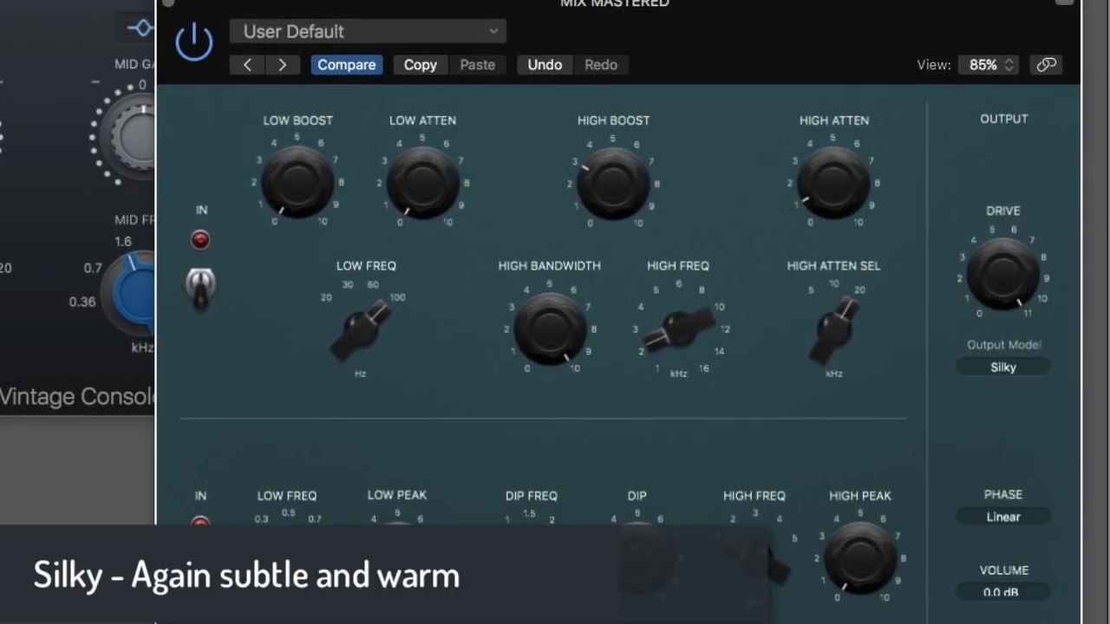
click(1011, 366)
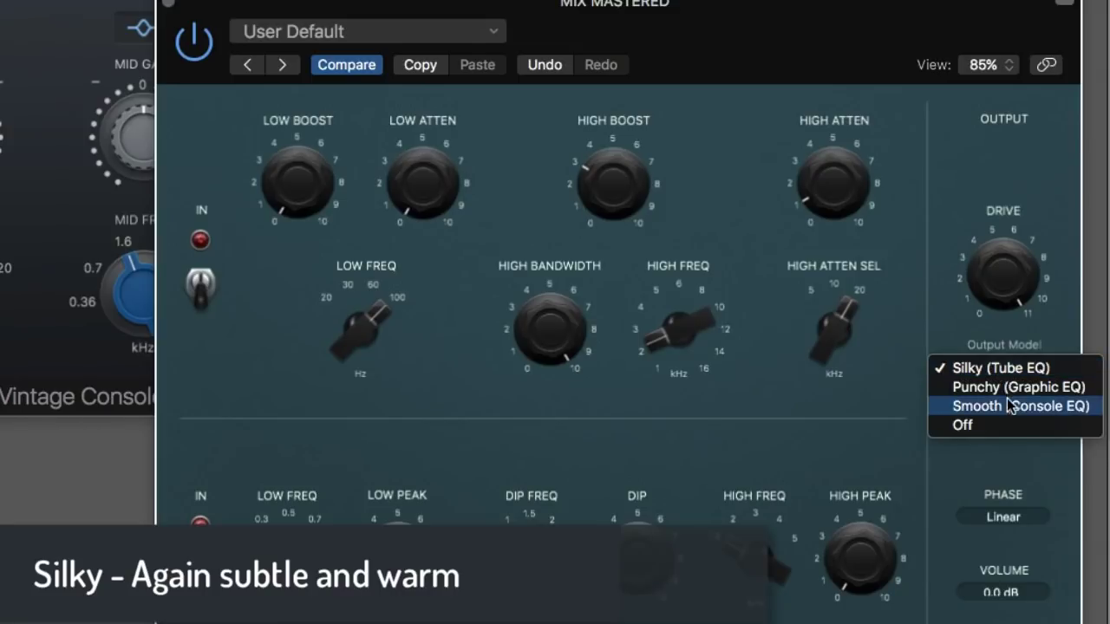
click(1007, 387)
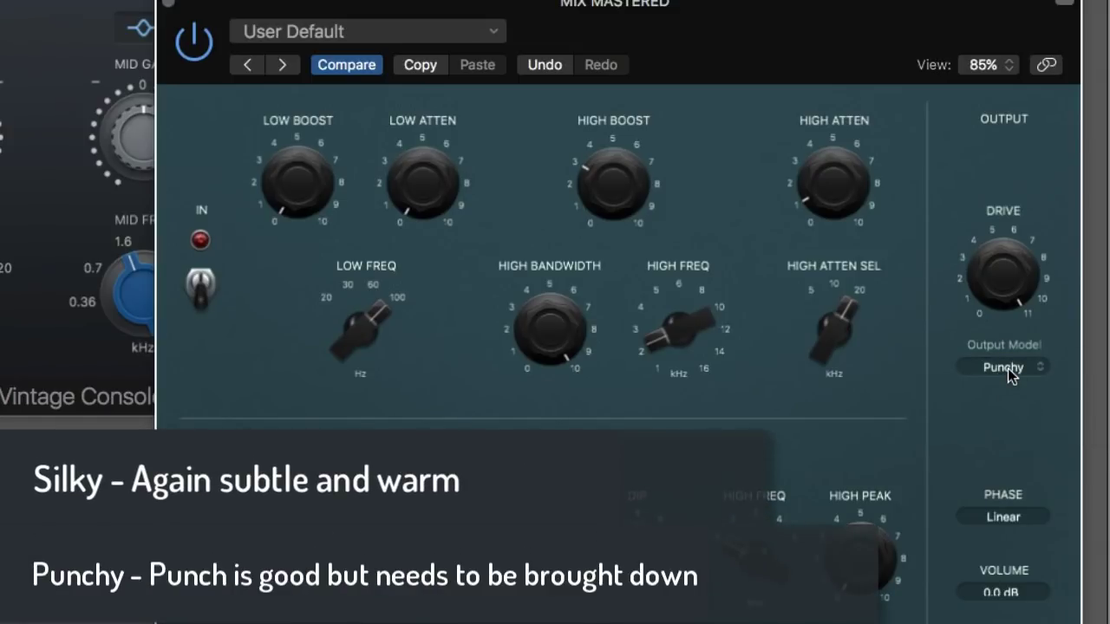
click(1011, 373)
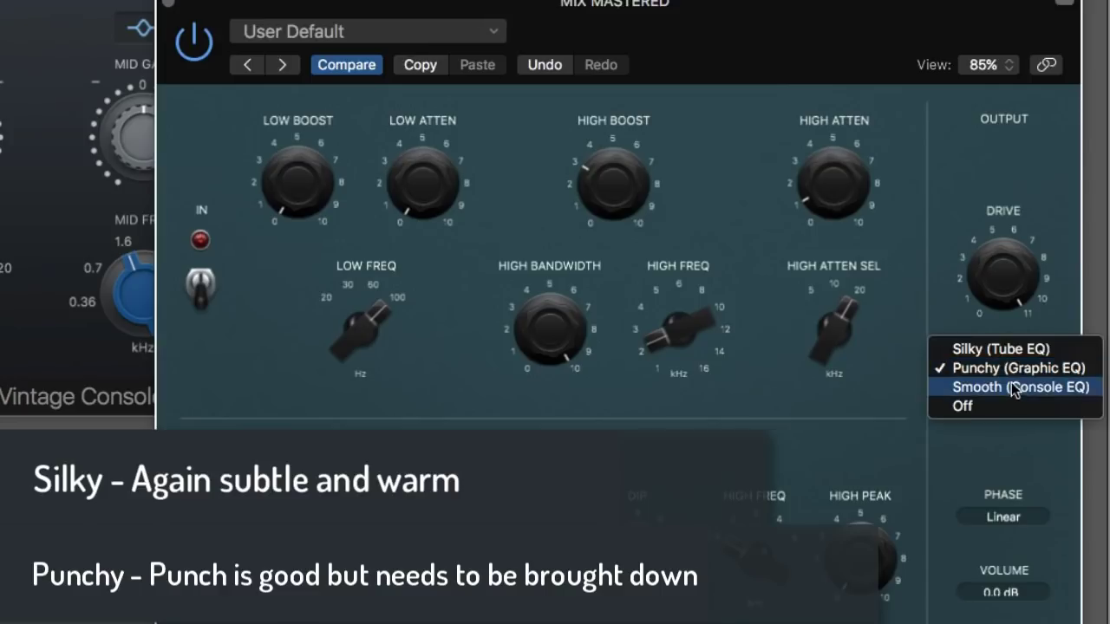
click(1011, 387)
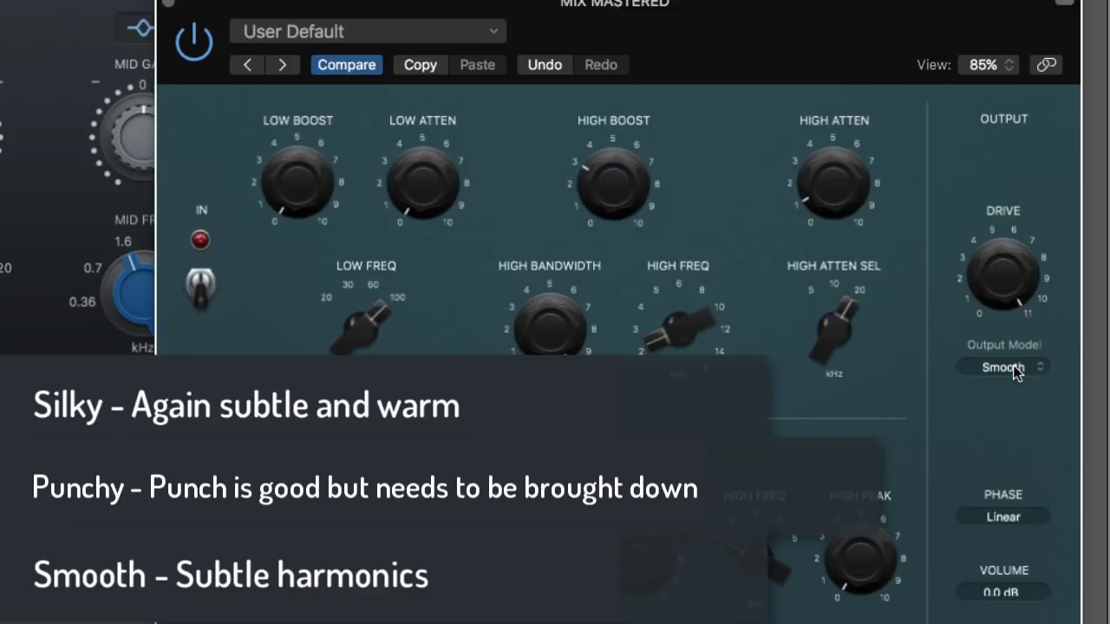
click(1012, 365)
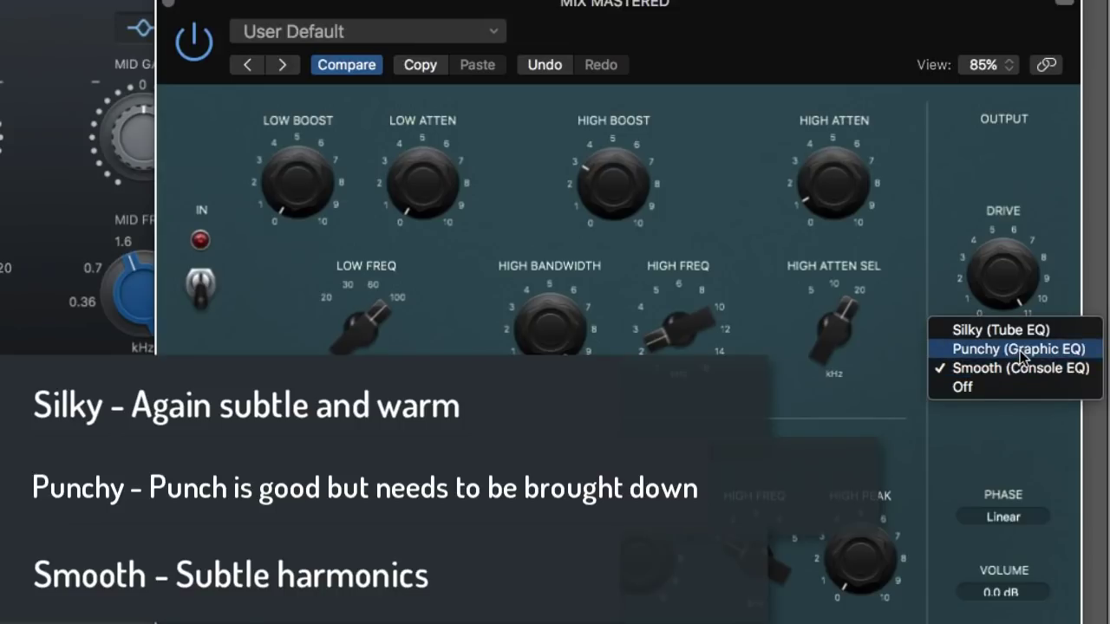
click(1009, 344)
drag(1006, 279, 998, 415)
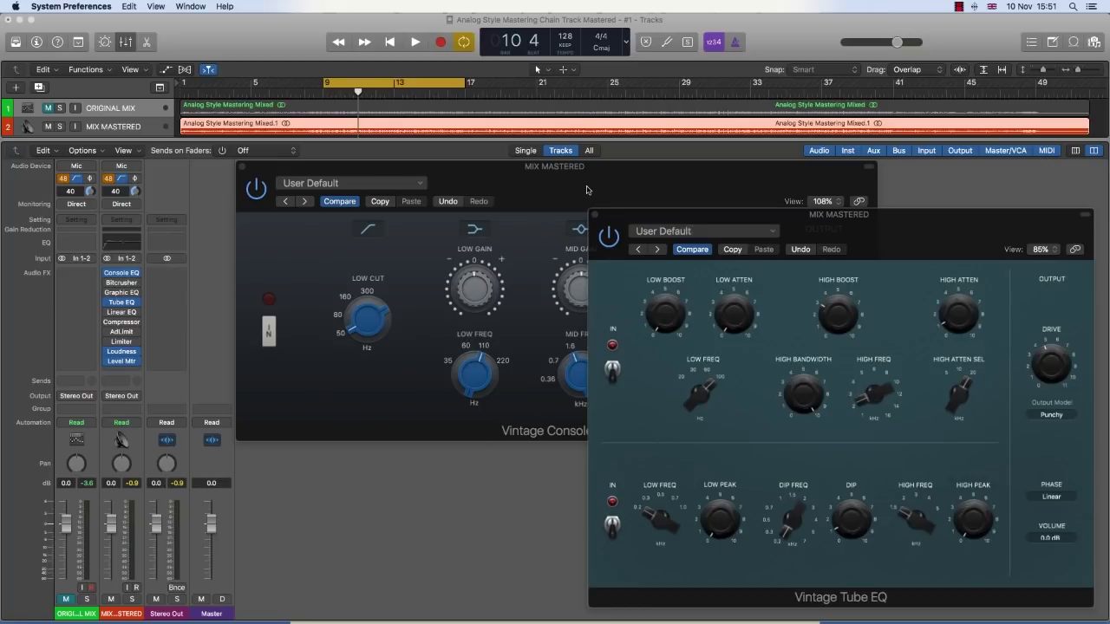
Bring the Console EQ window forward, then the Tube EQ window, to compare them.
click(617, 186)
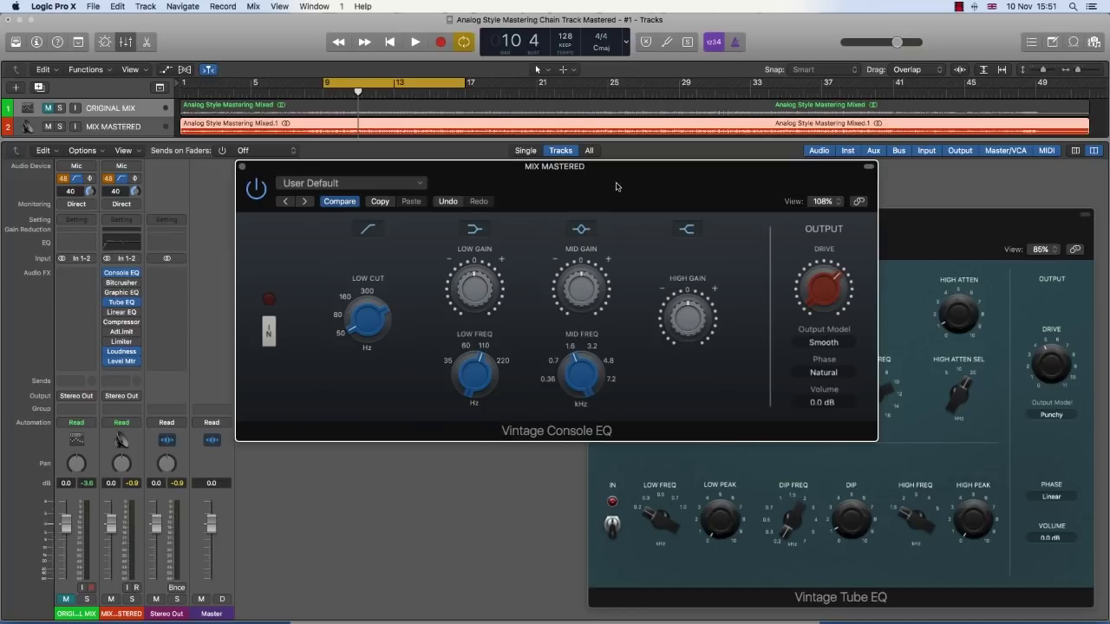
mouse_move(830, 293)
click(892, 255)
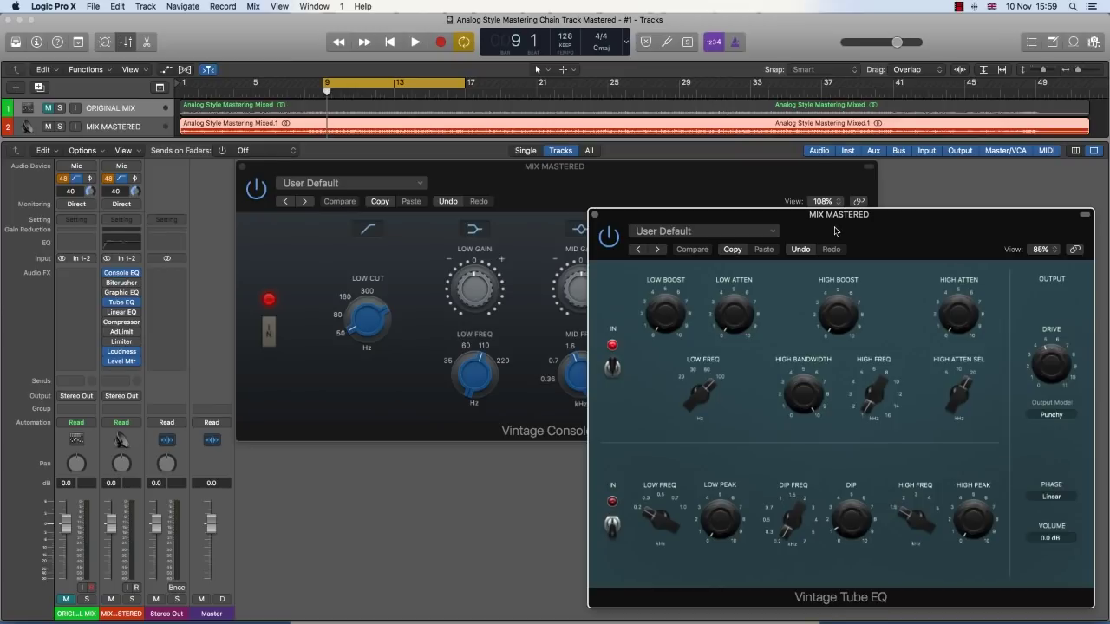
Raise the Tube EQ high boost to 5.8 and high frequency to 3.60 kHz, then reset it.
mouse_move(863, 344)
drag(844, 327, 840, 245)
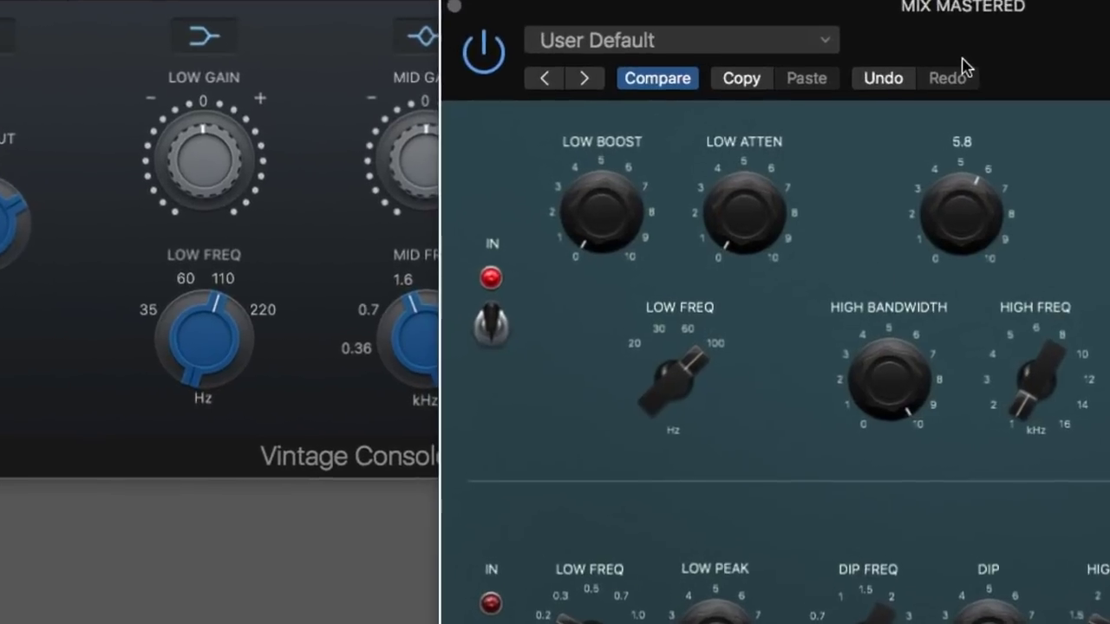
drag(1028, 344, 1031, 309)
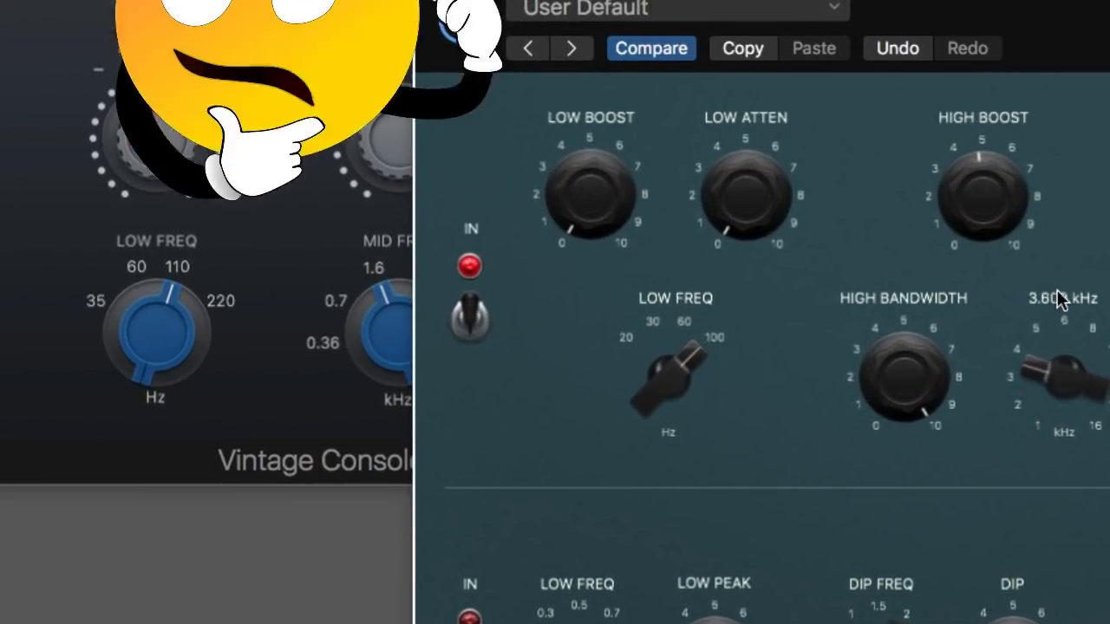
alt+click(1060, 299)
Raise the Vintage Console EQ mid gain to about 7 dB.
alt+click(971, 216)
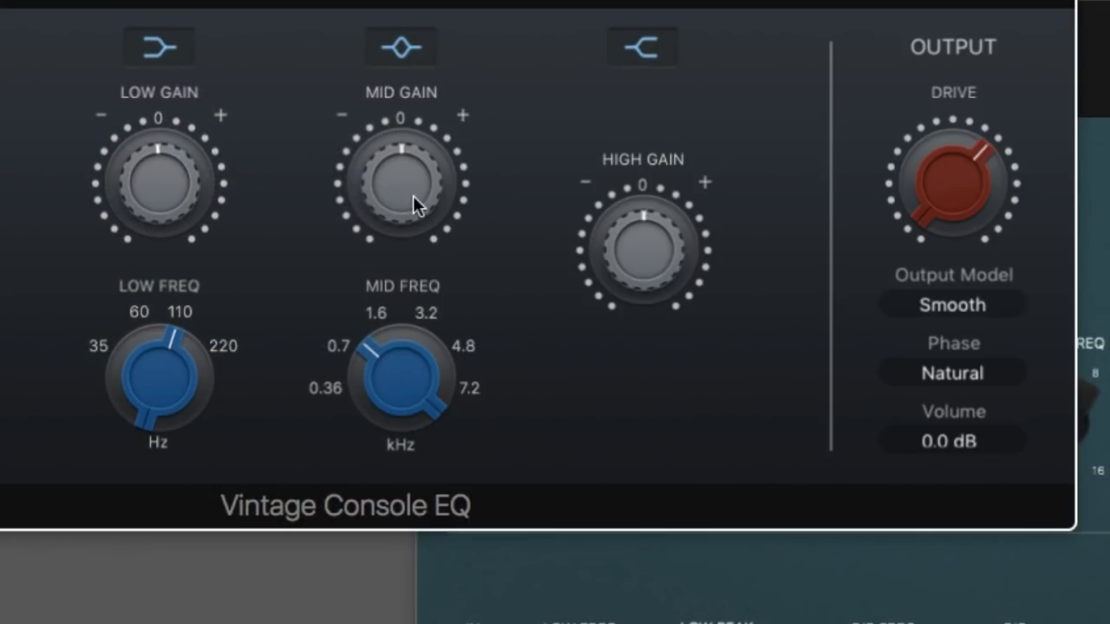
drag(413, 195, 405, 95)
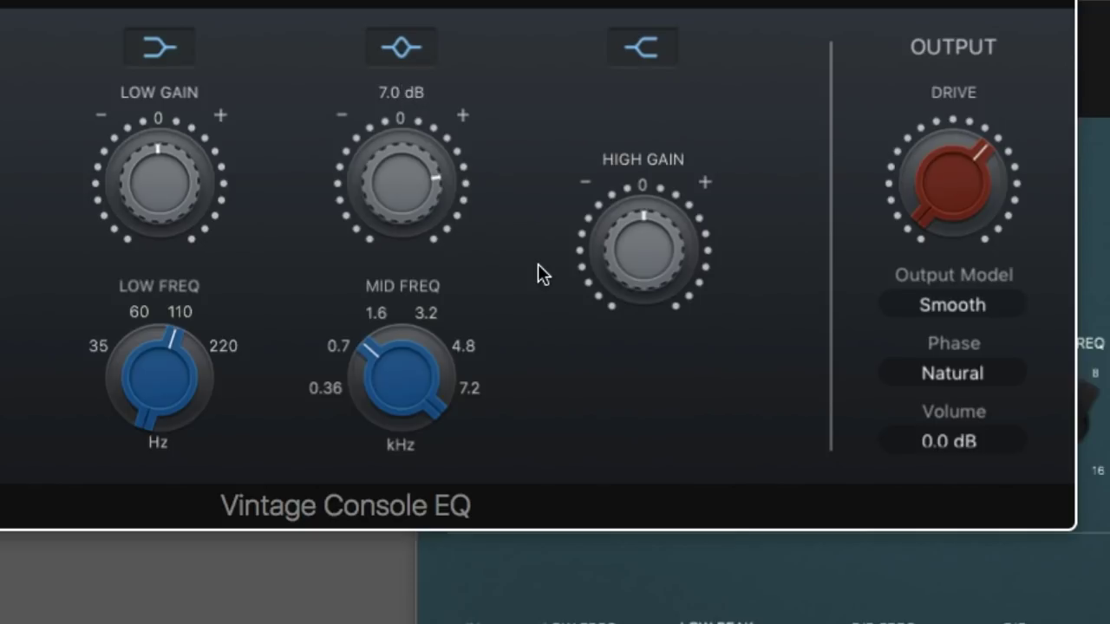
mouse_move(361, 394)
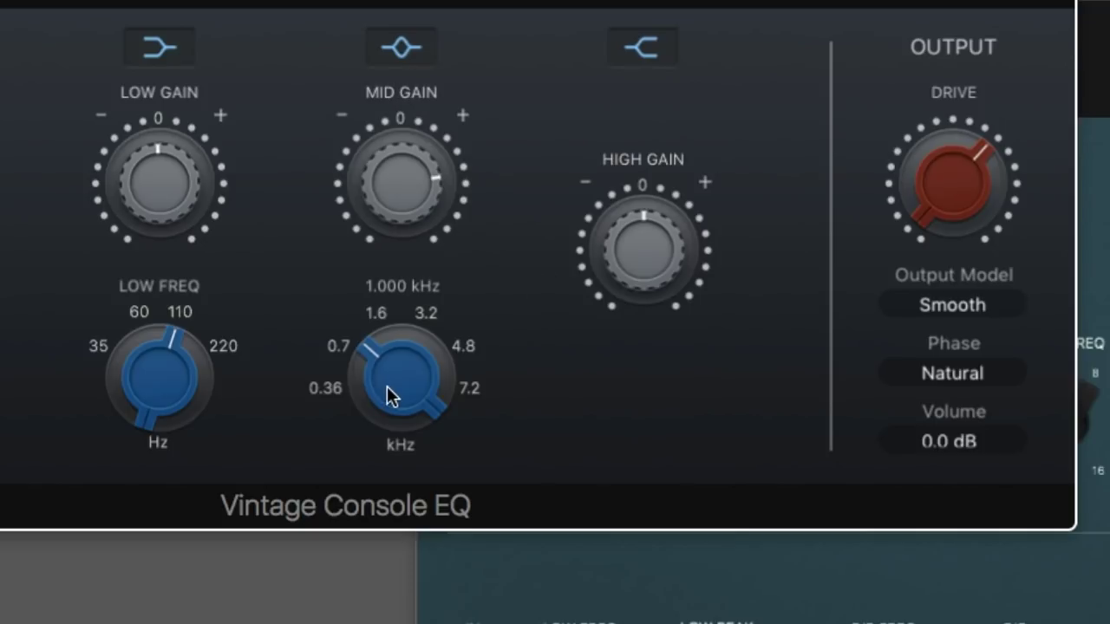
mouse_move(394, 189)
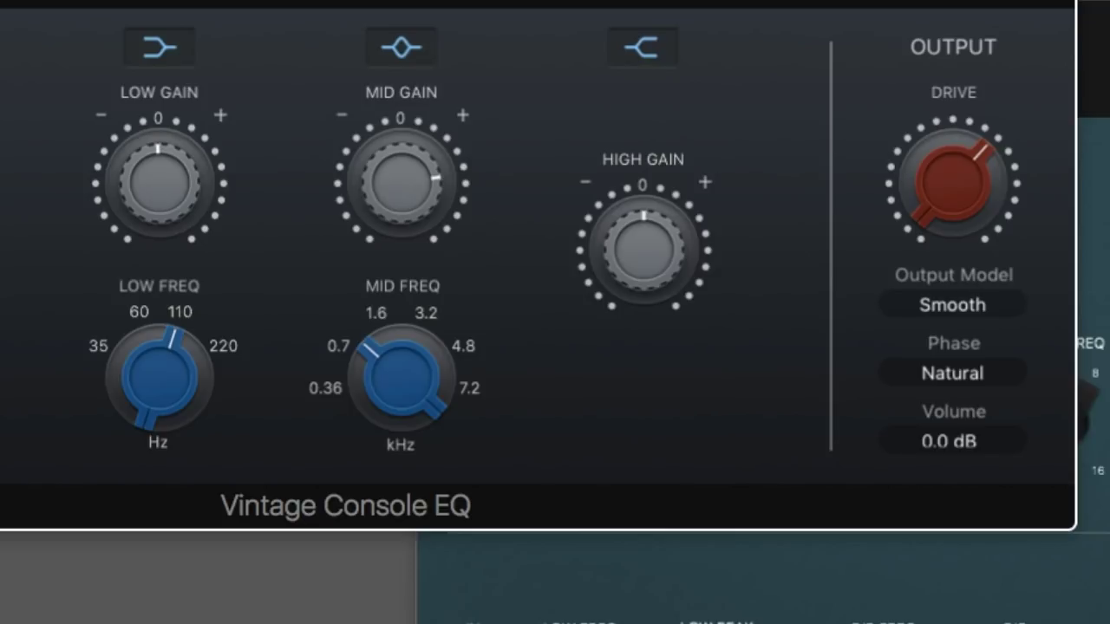
Bypass the Tube EQ to hear the difference, then return to the Console EQ.
click(1093, 217)
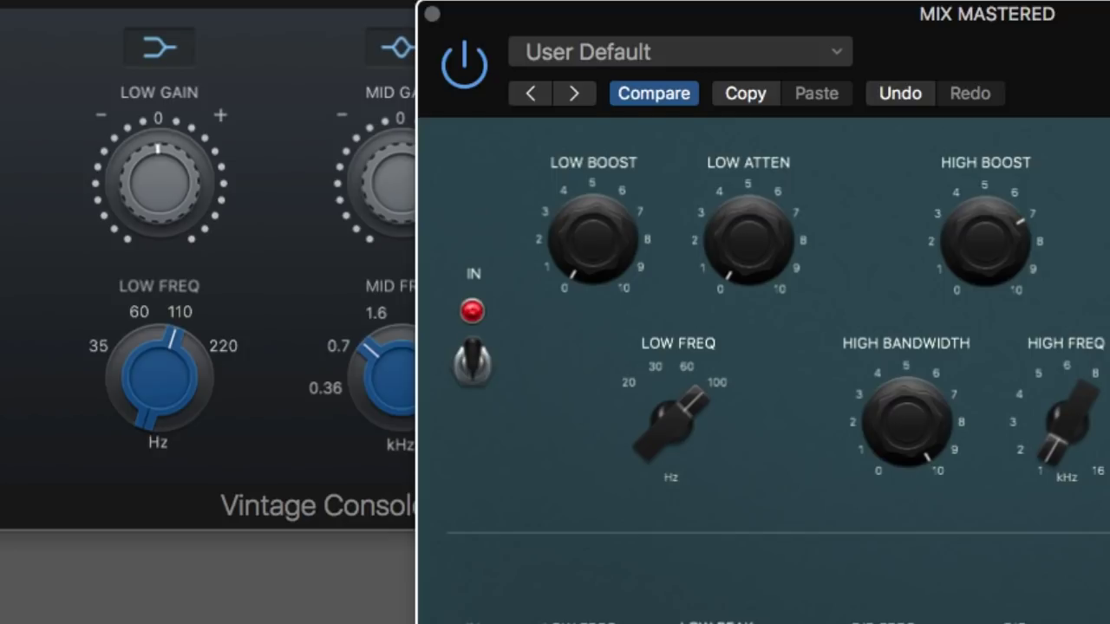
click(462, 62)
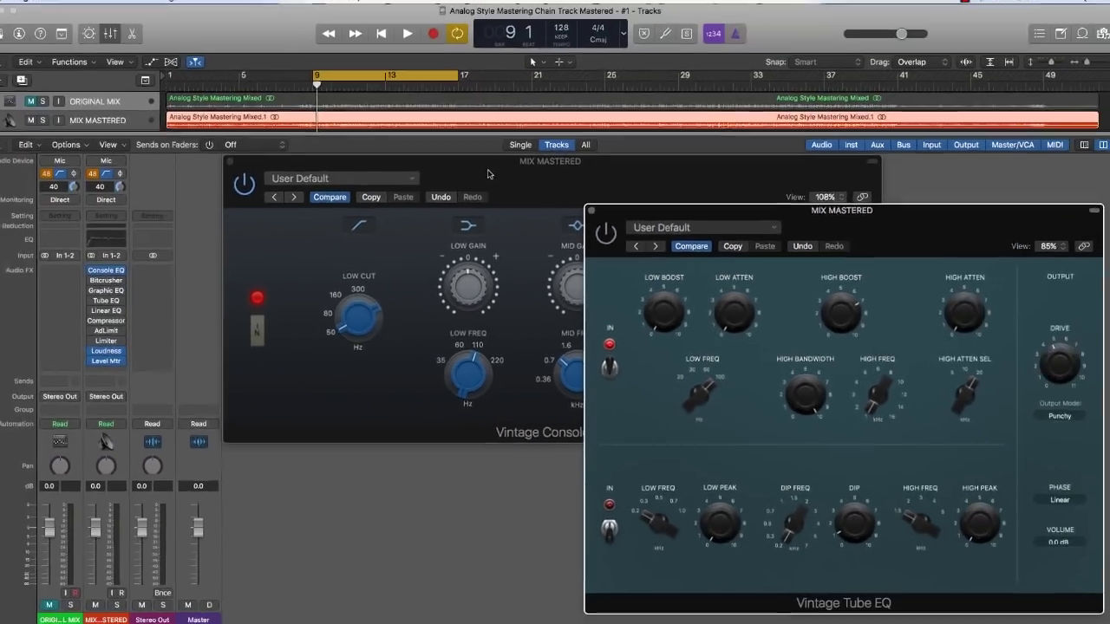
click(497, 182)
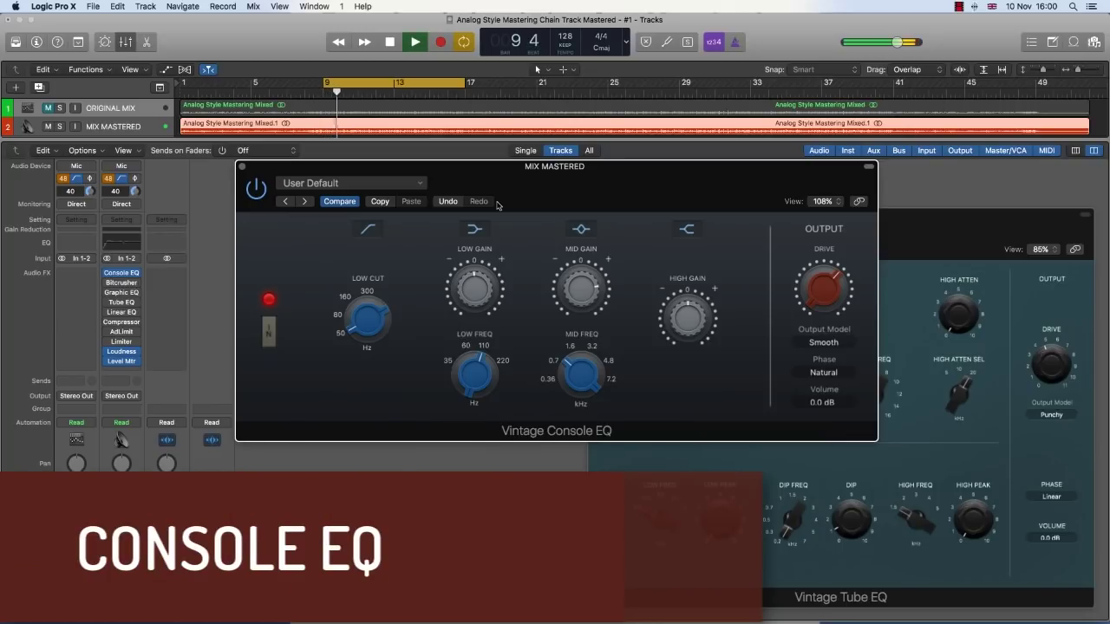
Replay the mix from bar 9, switching between the Console EQ and Tube EQ windows, then stop.
mouse_move(108, 274)
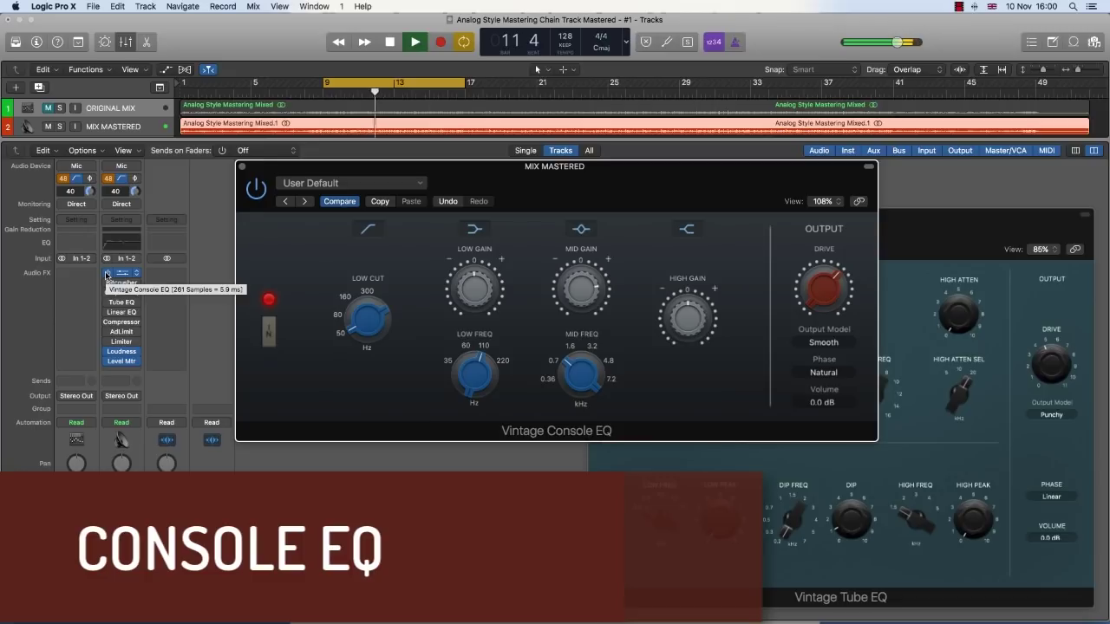
key(space)
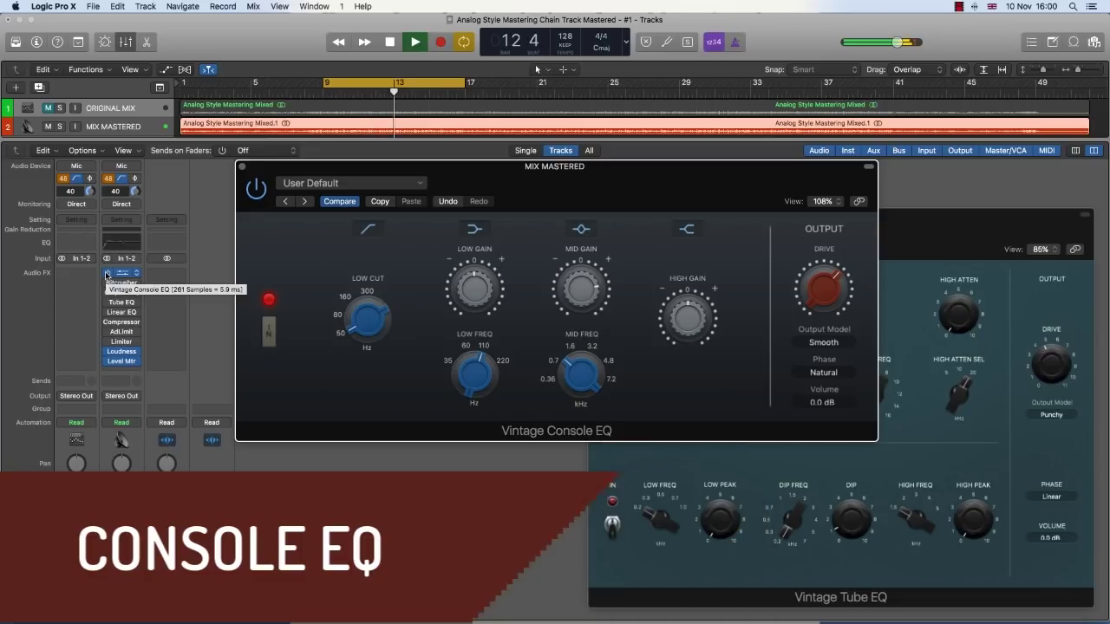
key(space)
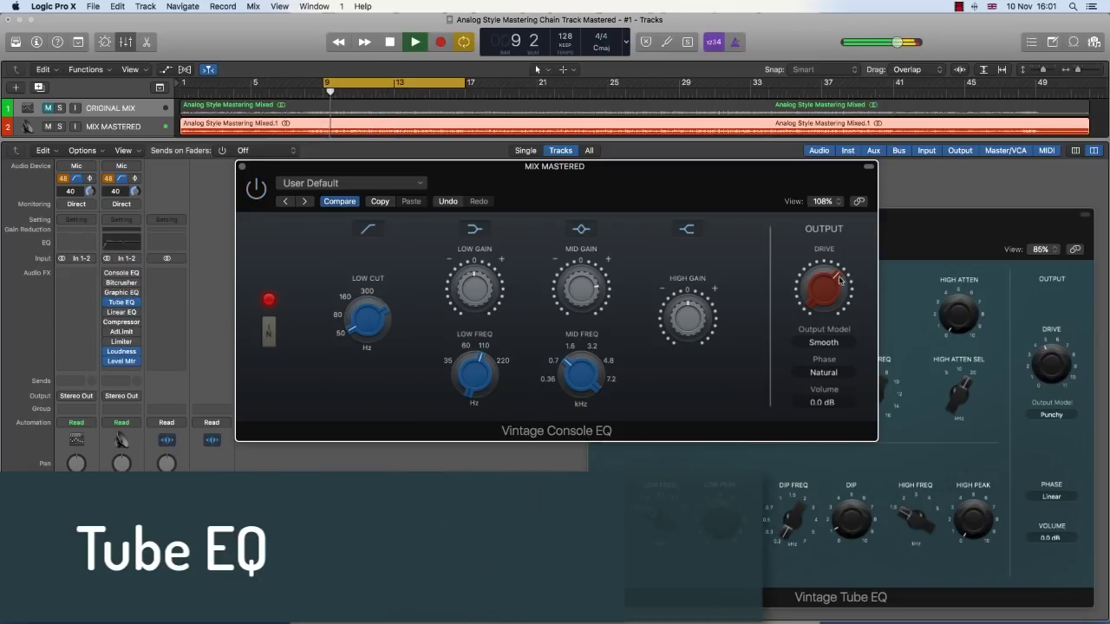
click(949, 239)
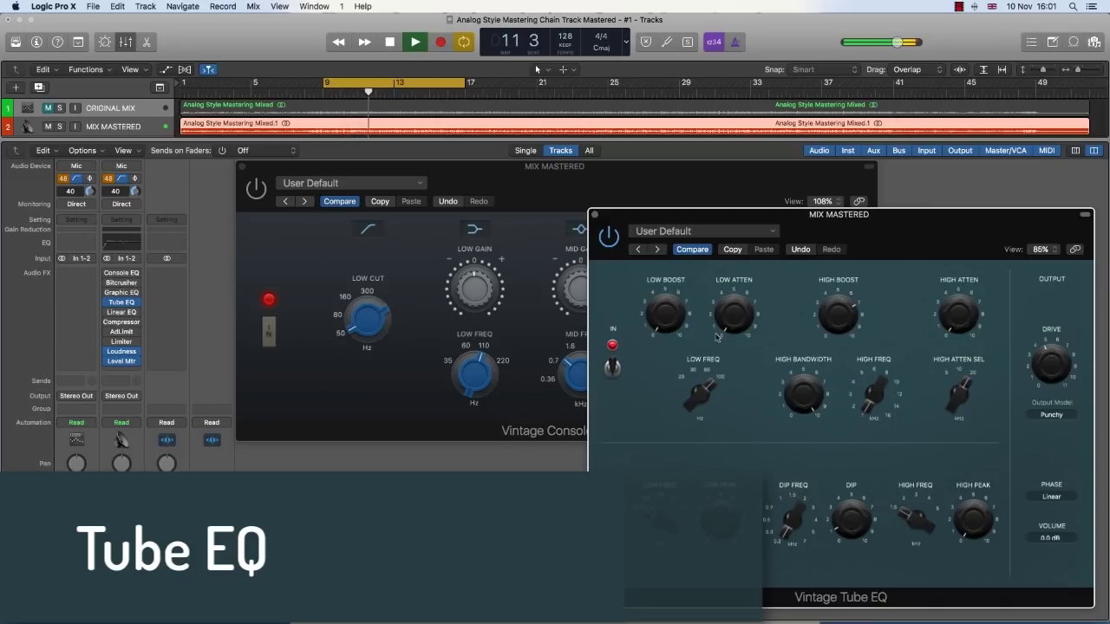
mouse_move(469, 320)
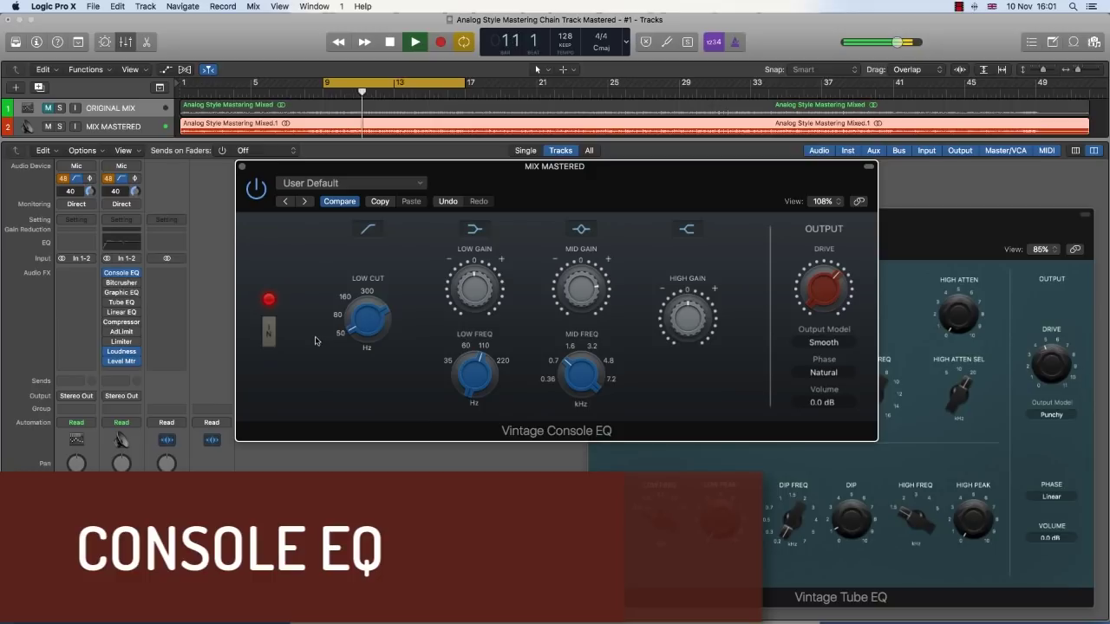
click(932, 231)
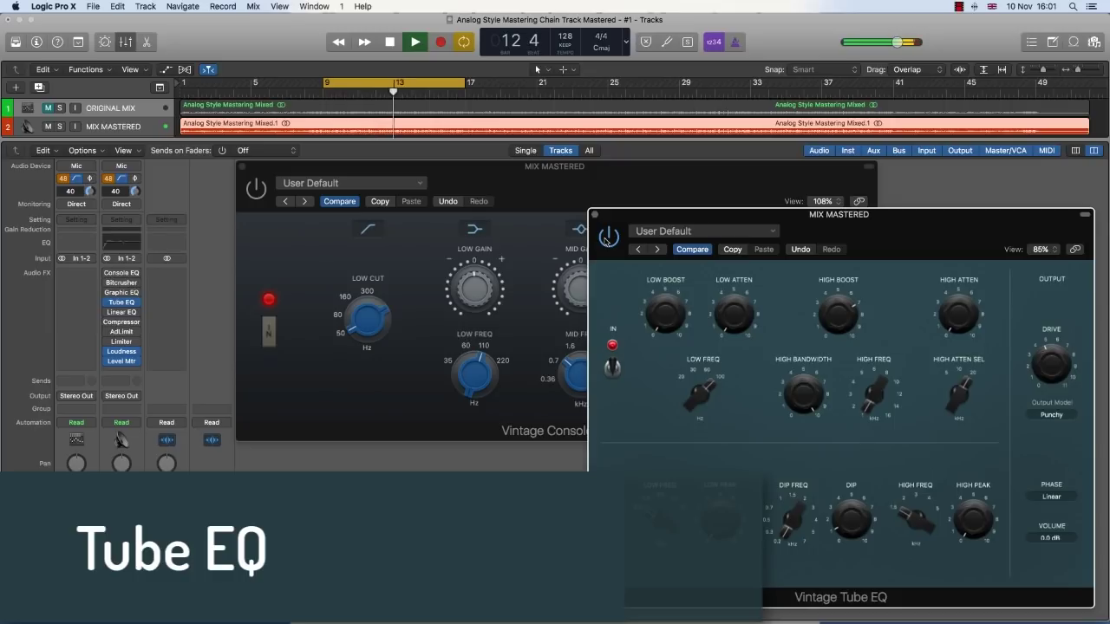
key(space)
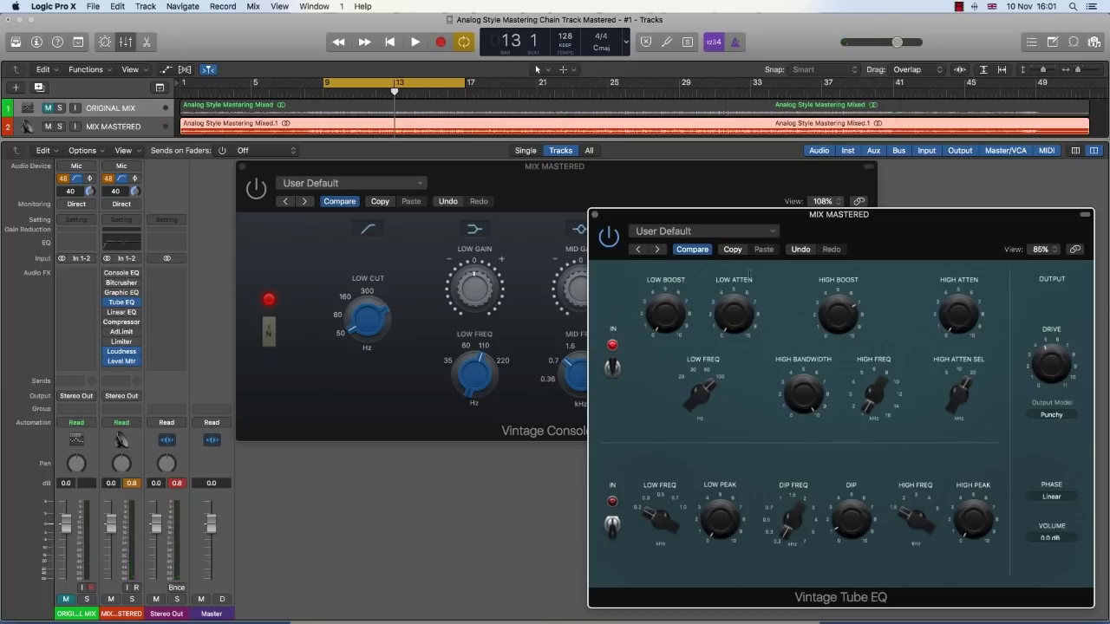
Ease the Tube EQ high boost to 6.5, widen its bandwidth to 7.8, and bypass the Console EQ.
mouse_move(832, 324)
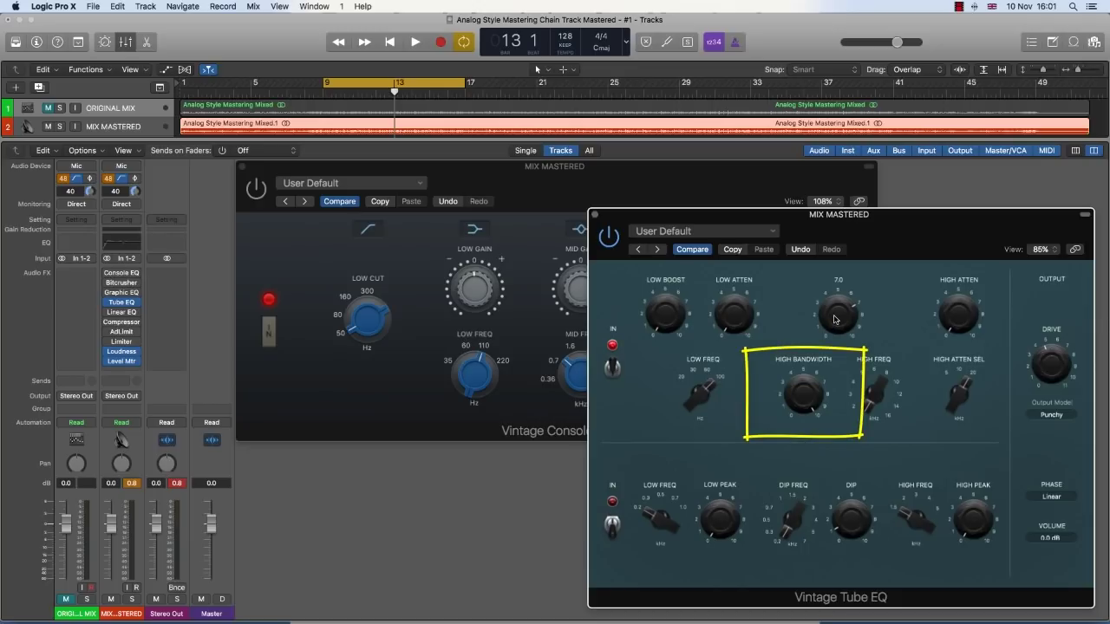
drag(834, 318, 838, 366)
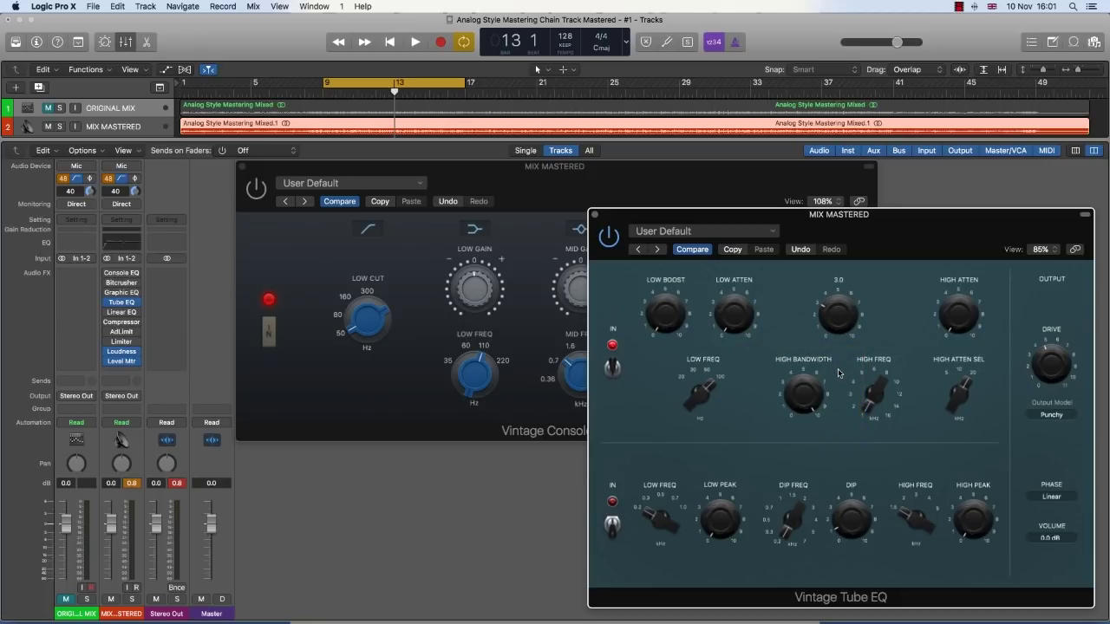
mouse_move(803, 391)
mouse_down()
mouse_move(804, 448)
mouse_move(800, 406)
mouse_up()
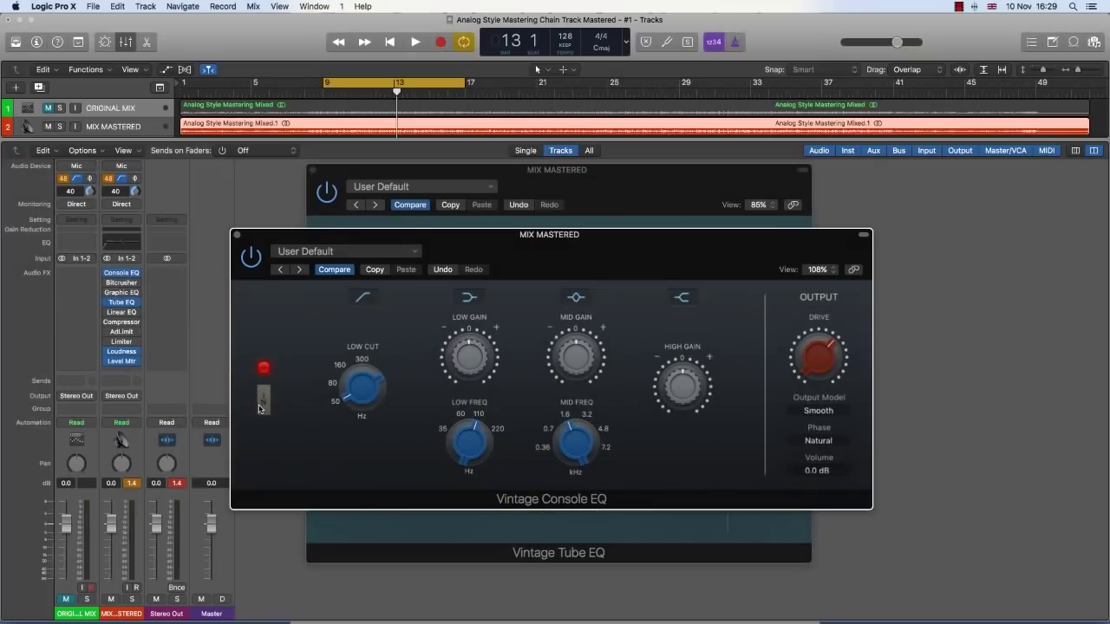
click(261, 404)
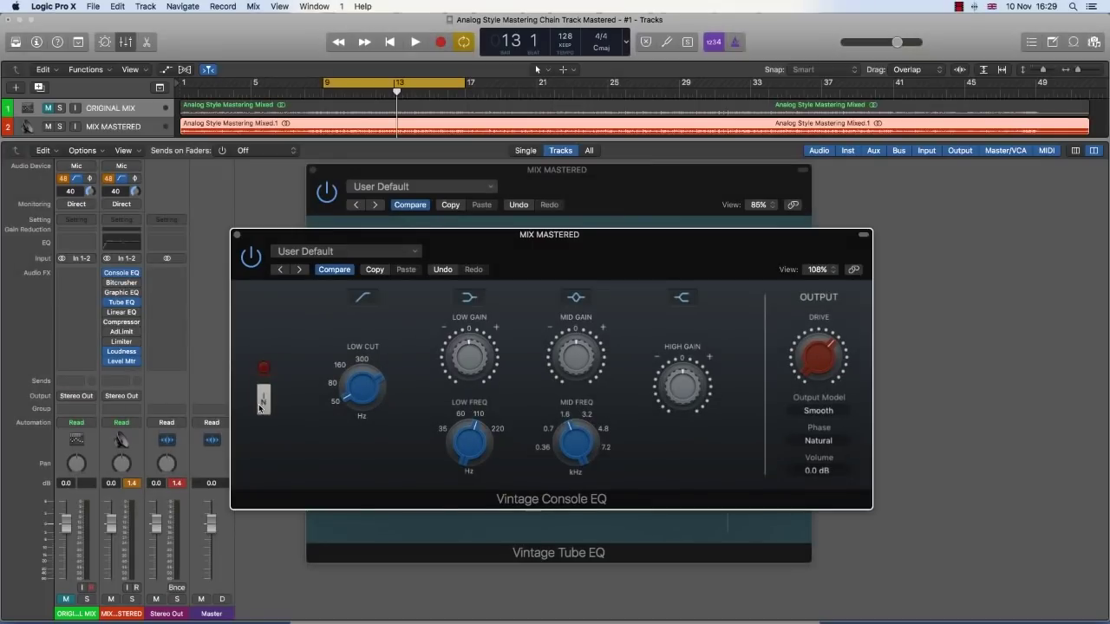
click(238, 238)
Sweep the Tube EQ high frequency from 3.1 kHz down to 1.6 kHz, then up through 3, 4 and 5 kHz.
drag(588, 354, 600, 307)
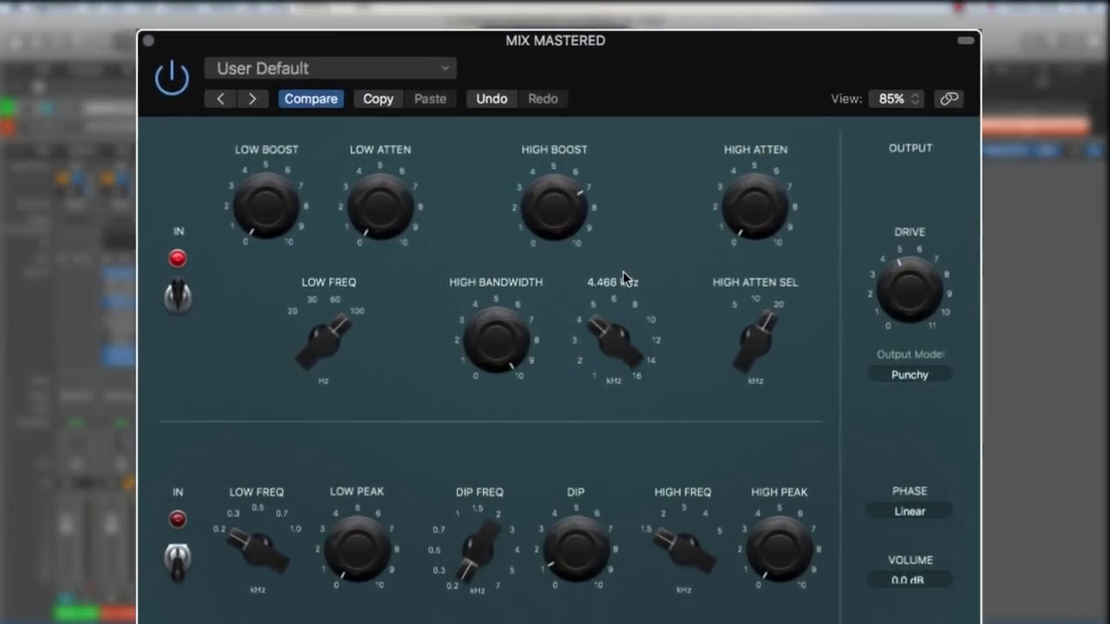
drag(622, 272, 618, 337)
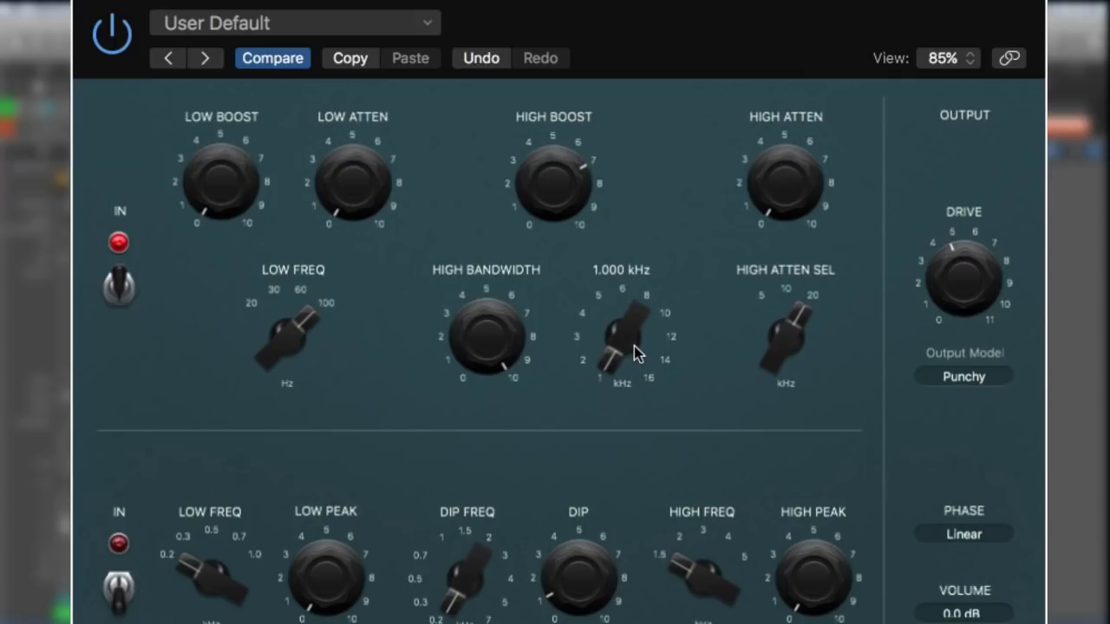
drag(625, 340, 622, 311)
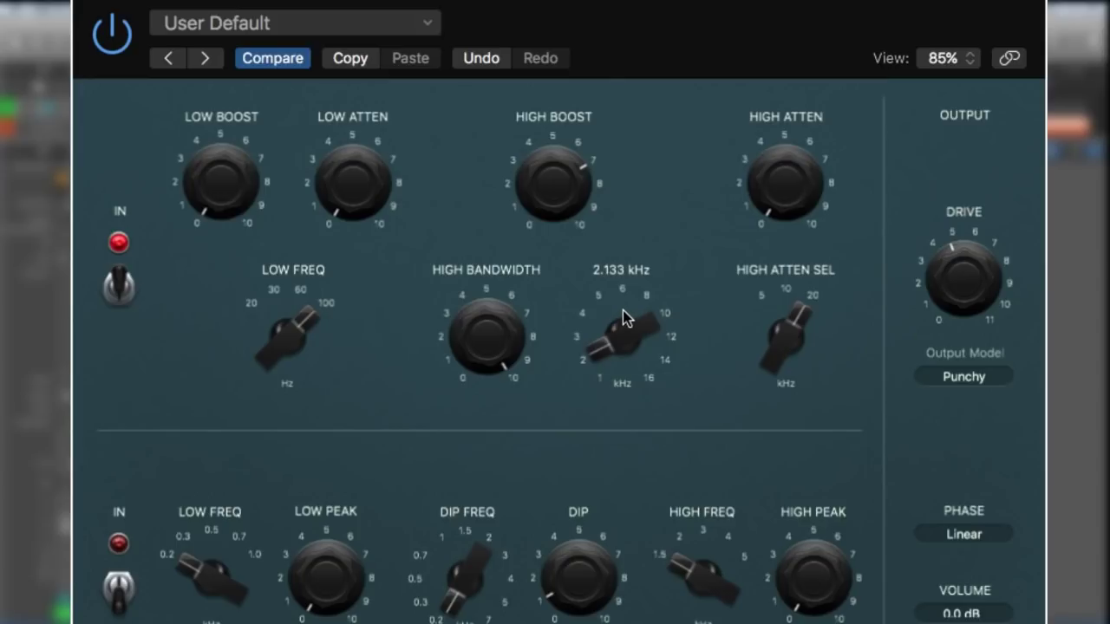
drag(622, 311, 624, 289)
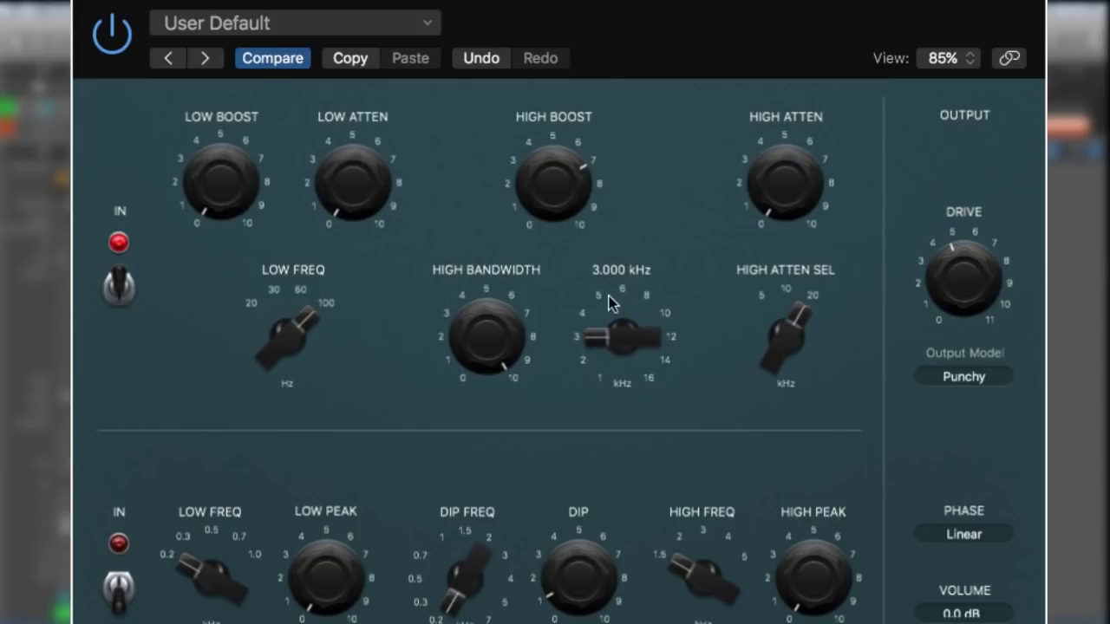
click(582, 315)
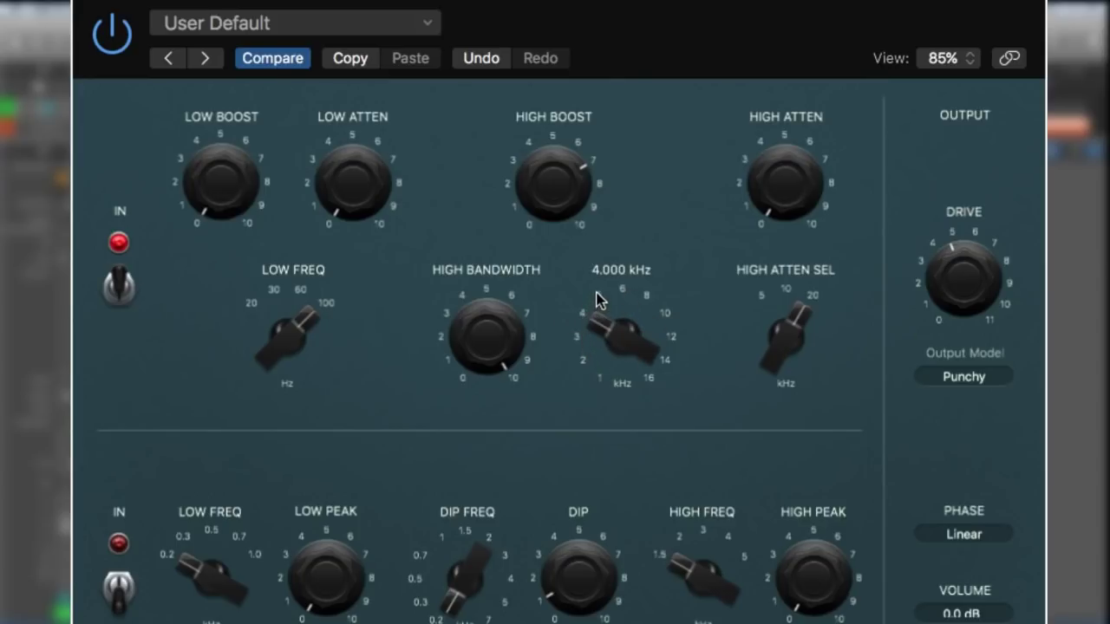
click(597, 296)
Try 6, 3, 2 and 1 kHz, settle the high frequency at 2.2 kHz, and cut High Boost to 4.4.
click(625, 288)
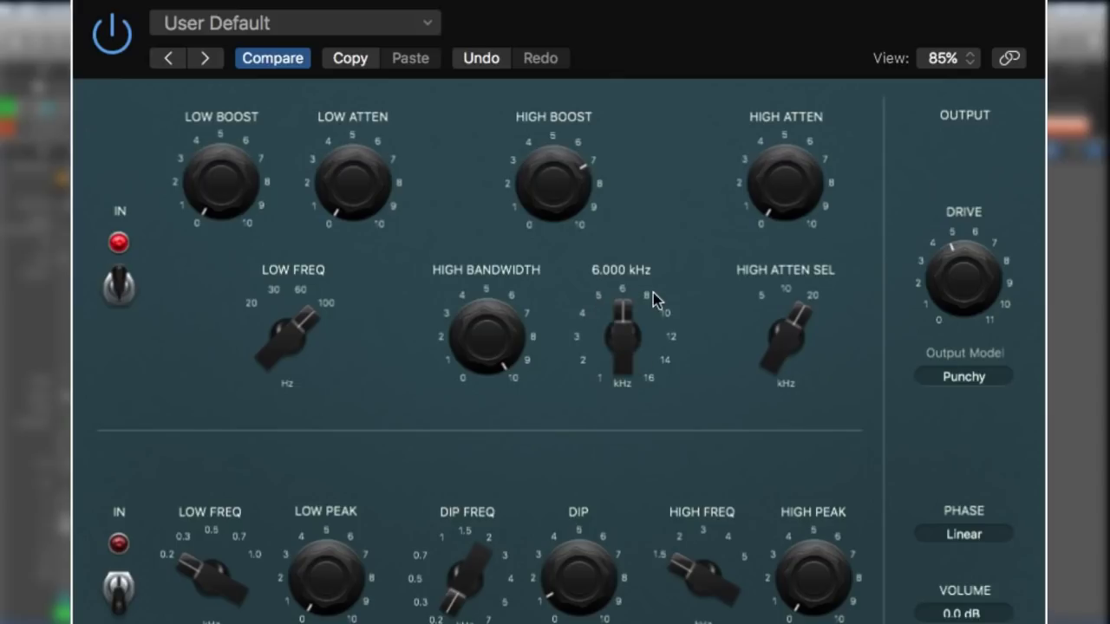
click(576, 343)
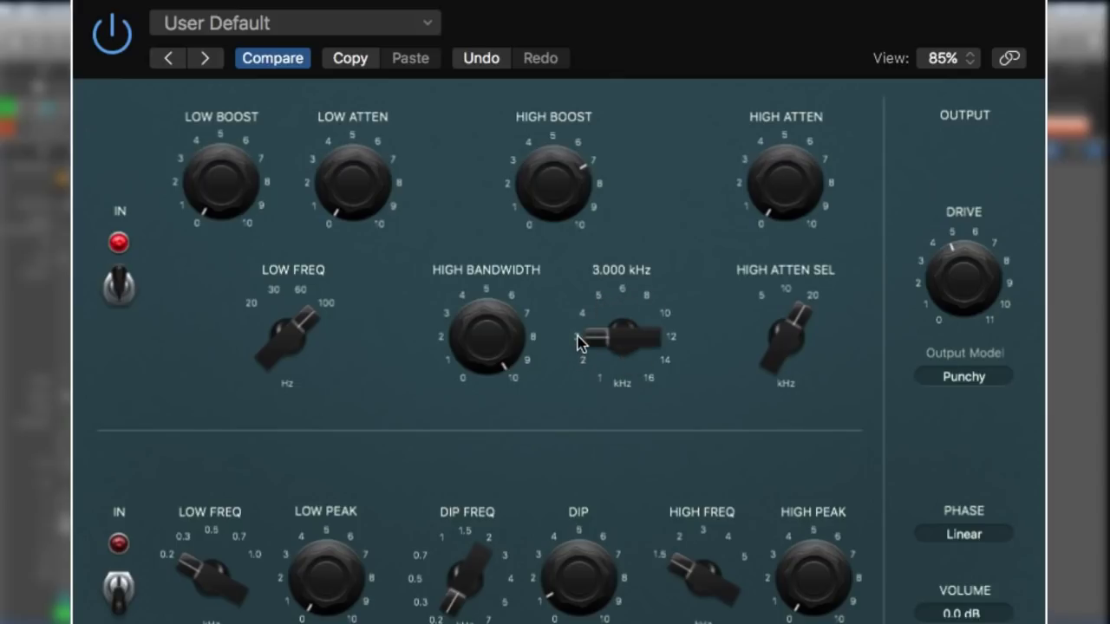
click(582, 362)
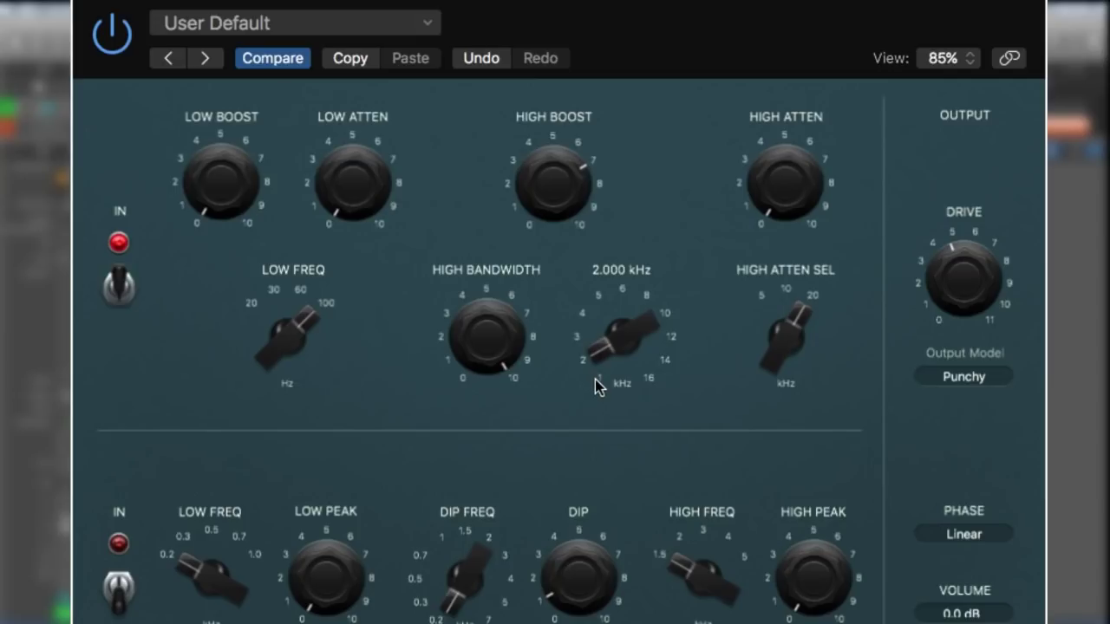
click(599, 380)
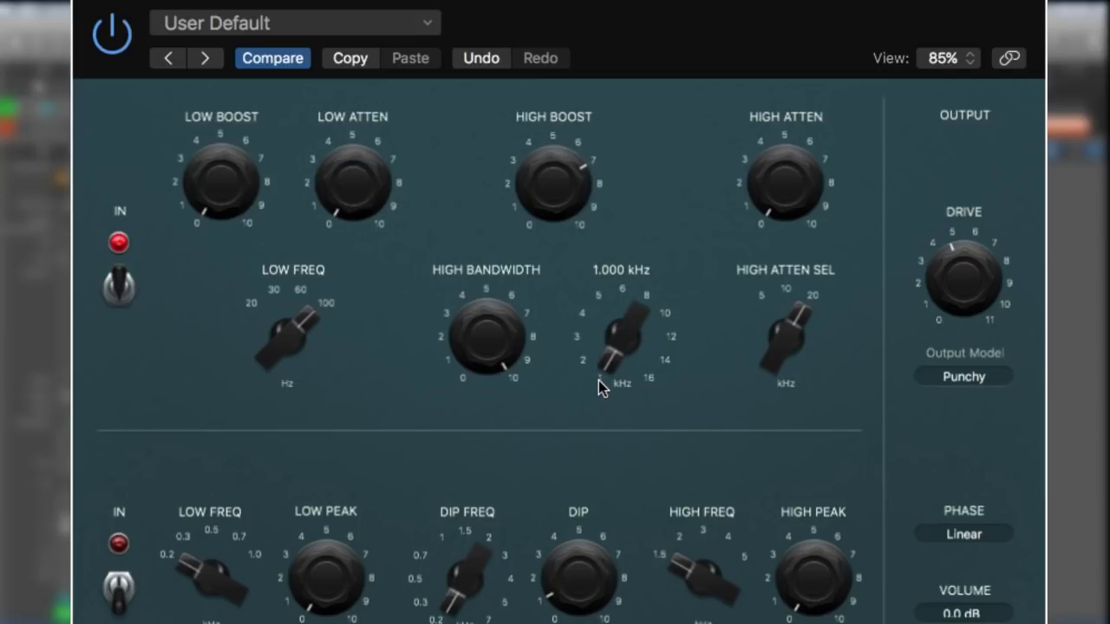
click(582, 362)
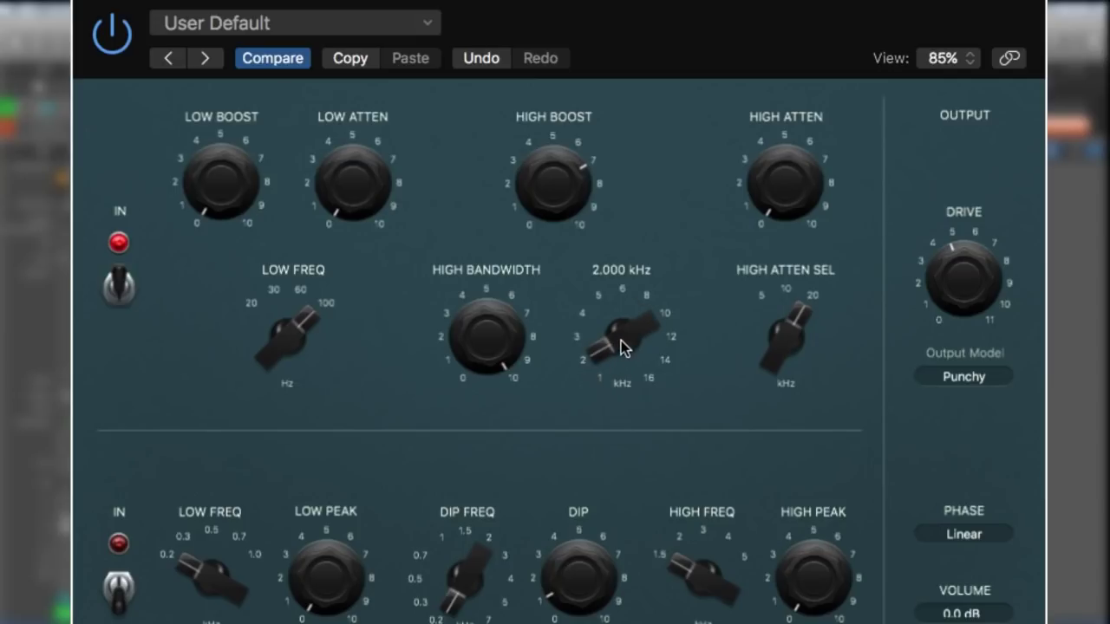
drag(621, 341, 618, 335)
drag(575, 179, 584, 279)
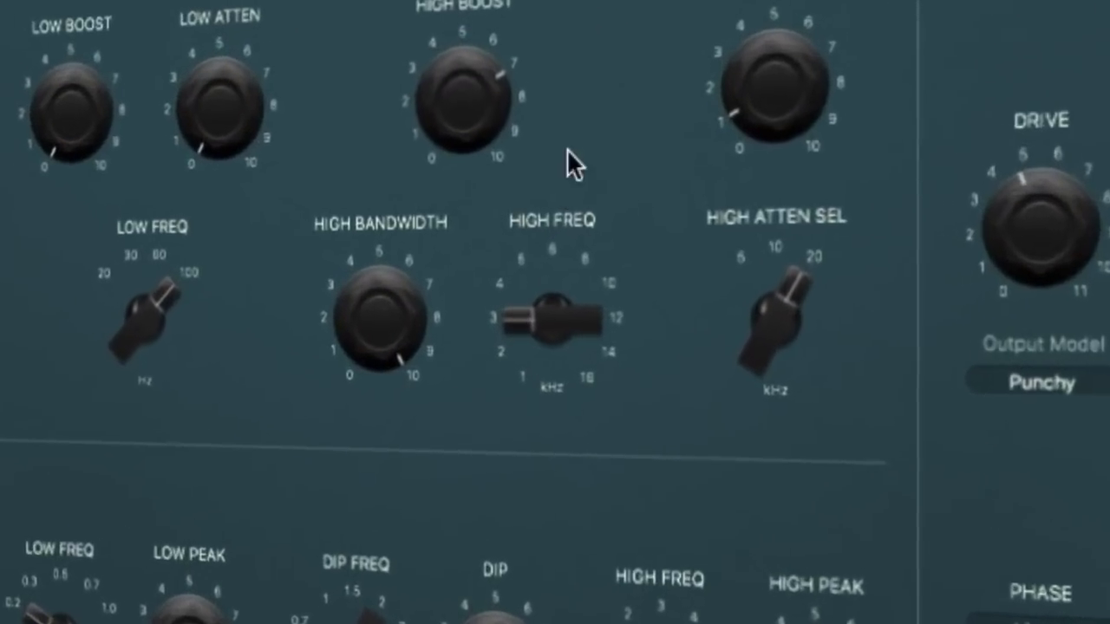
Step the Tube EQ high frequency through 4–10 kHz, settle near 4.2 kHz, and set output Gain to -2.4 dB.
mouse_move(484, 318)
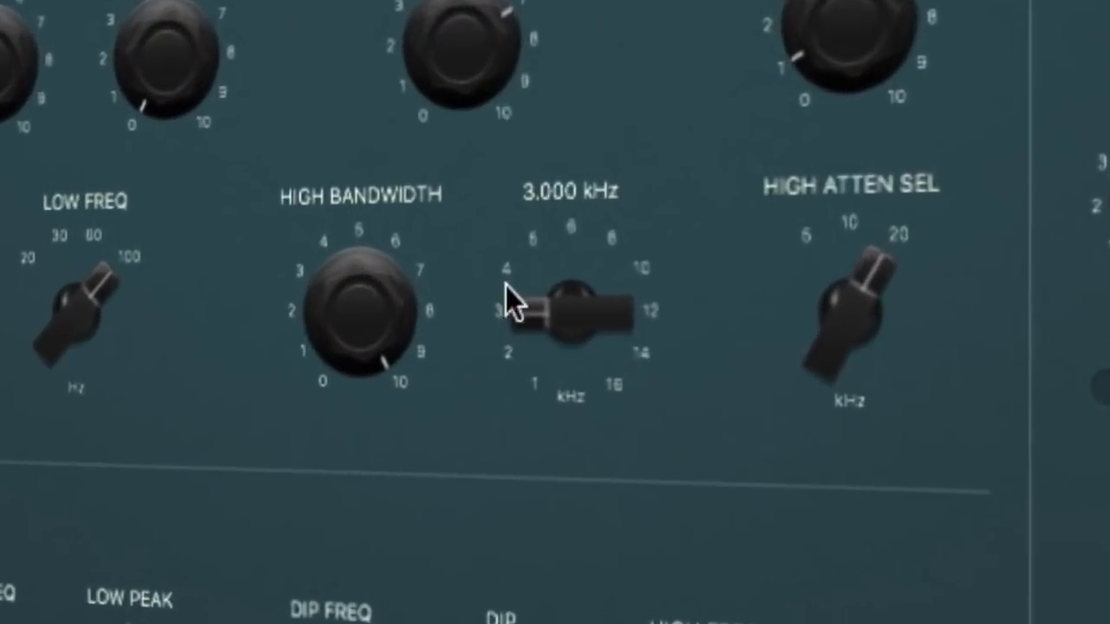
click(506, 269)
click(533, 237)
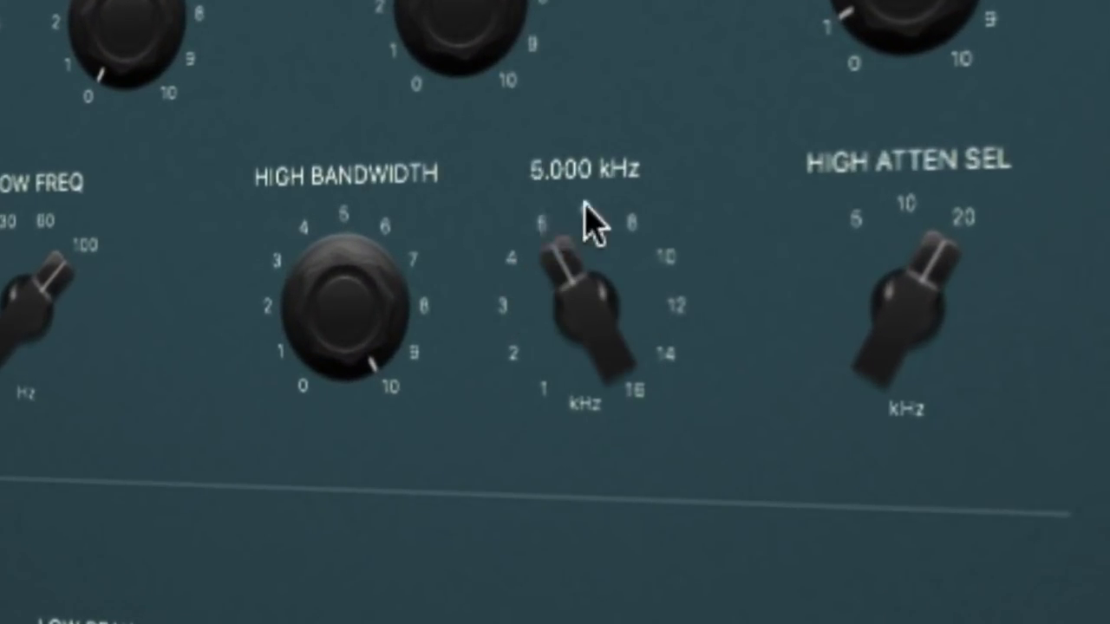
click(586, 216)
click(637, 229)
click(662, 264)
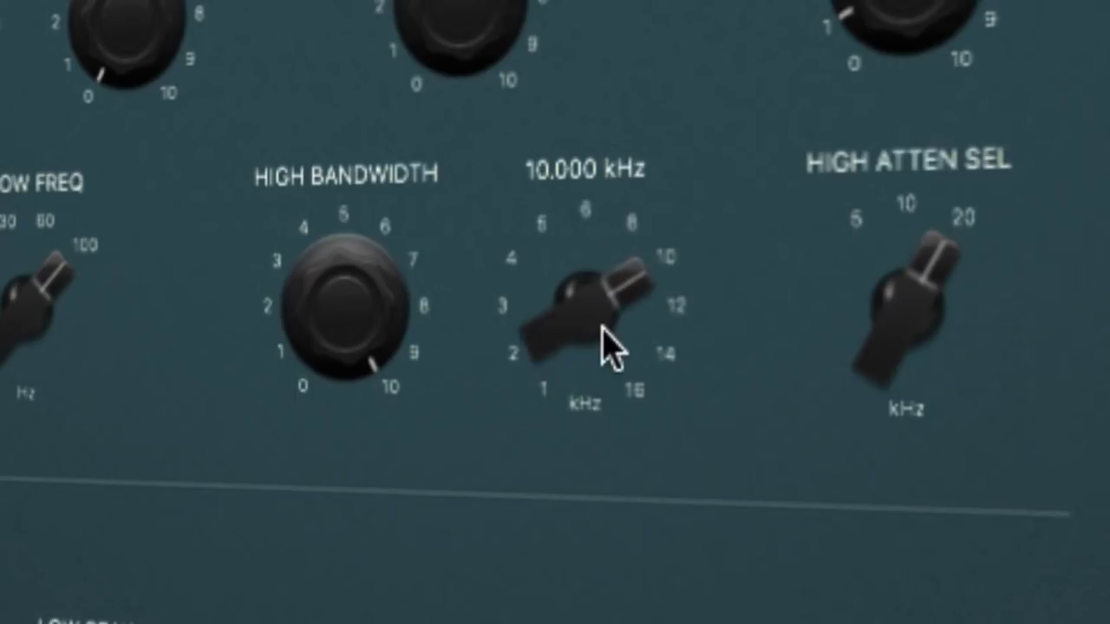
drag(587, 299, 604, 617)
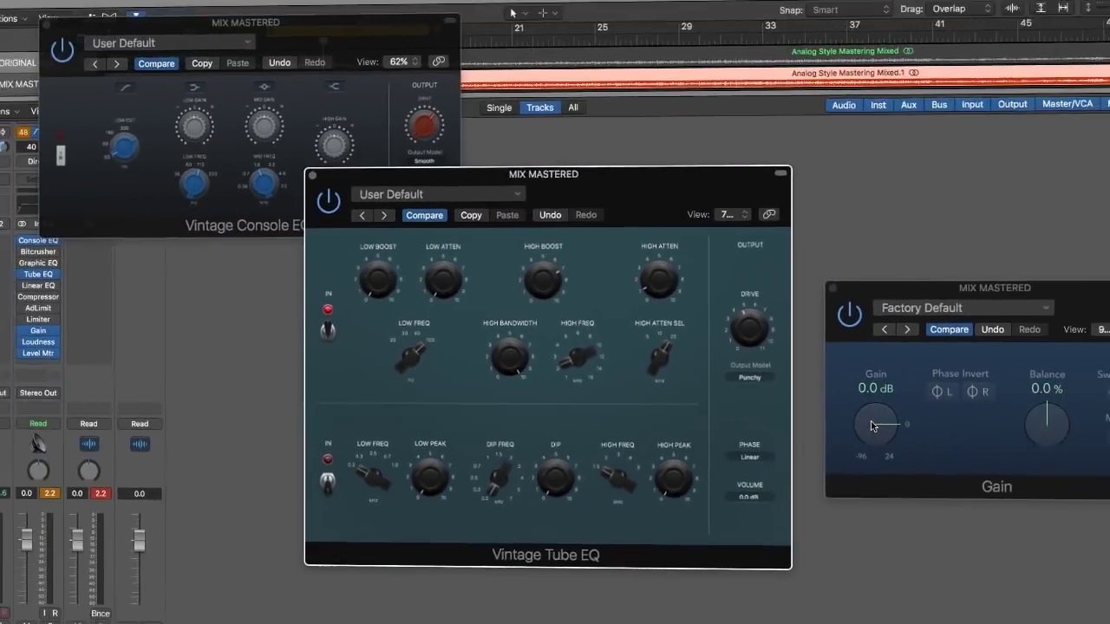
drag(945, 438, 945, 444)
drag(844, 419, 843, 421)
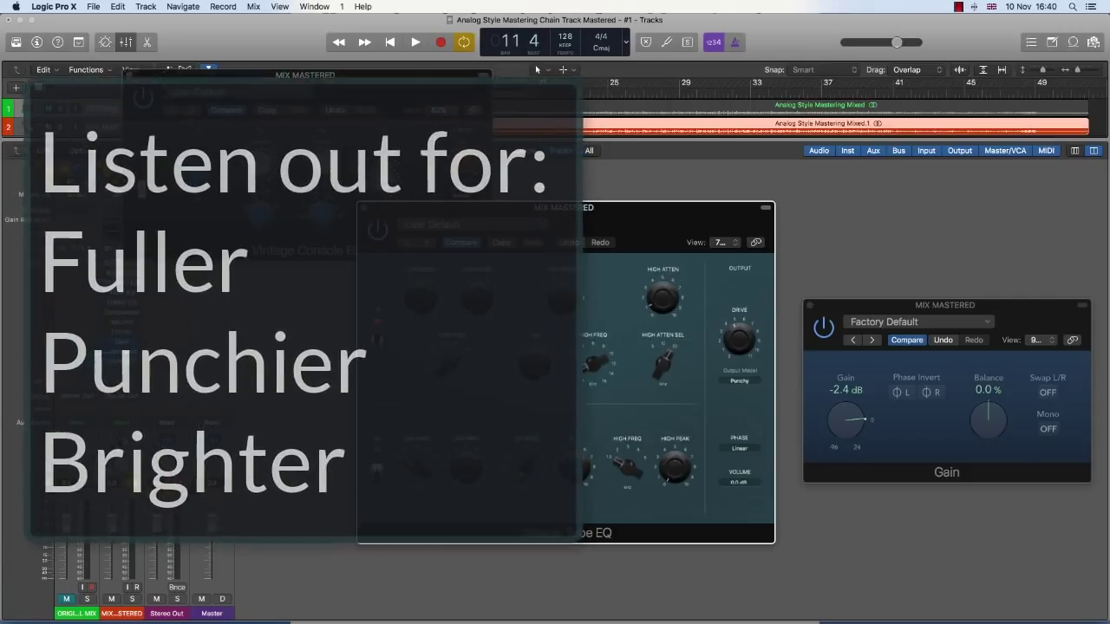
Play the original mix with MIX MASTERED muted, then swap mutes to hear the mastered track.
click(111, 599)
click(66, 599)
key(space)
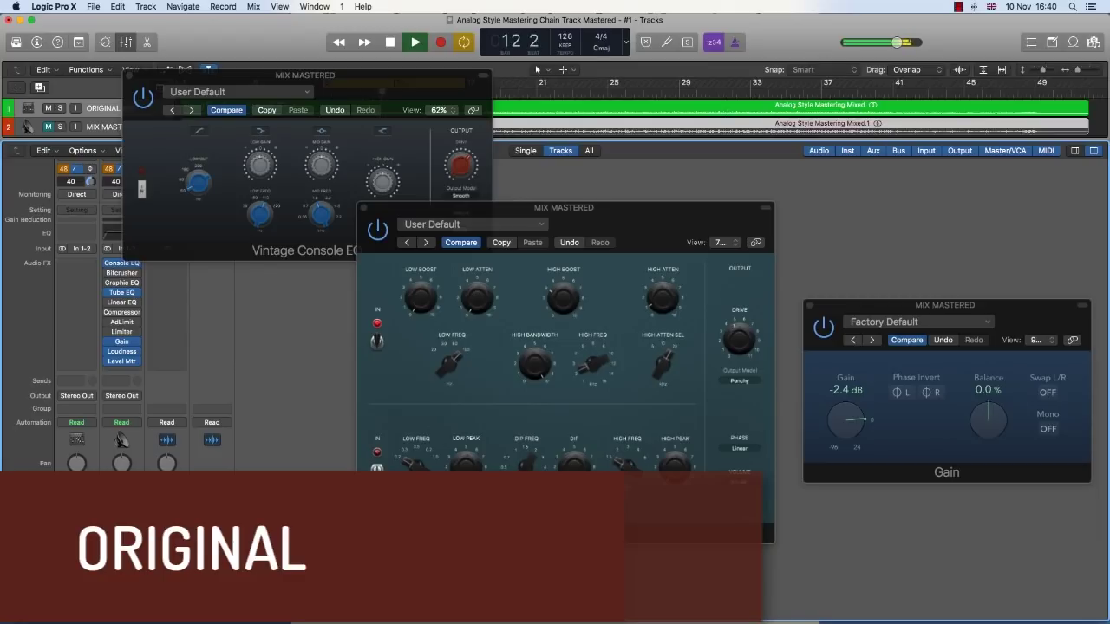
key(ctrl+m)
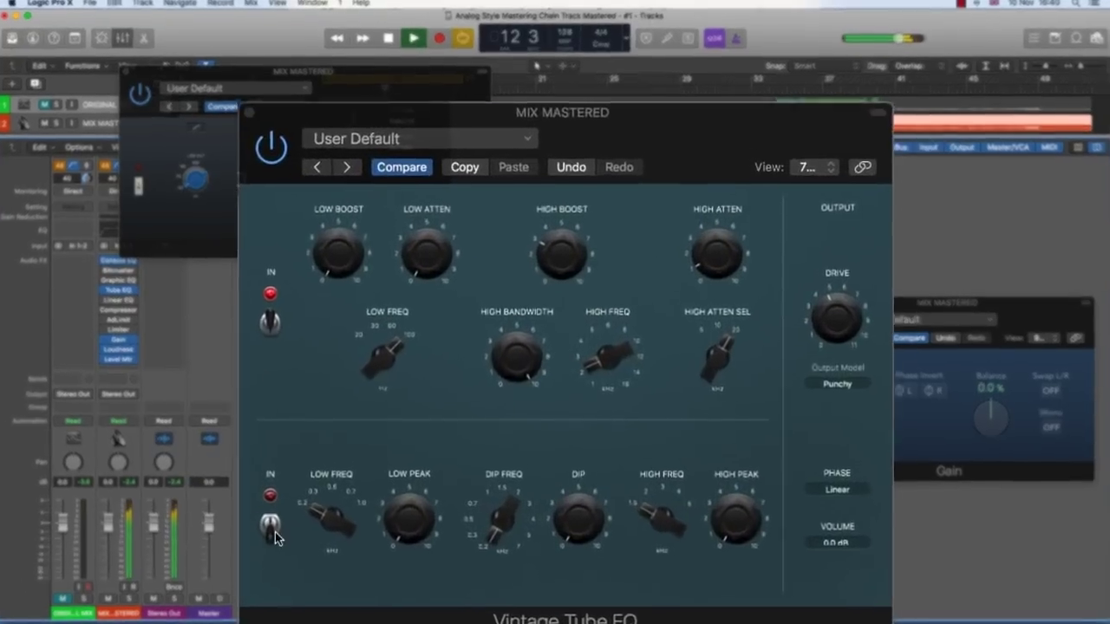
Enable the Tube EQ's lower band with a 0.20 kHz dip, deepening the Dip from 4.2 to 6.4.
click(272, 528)
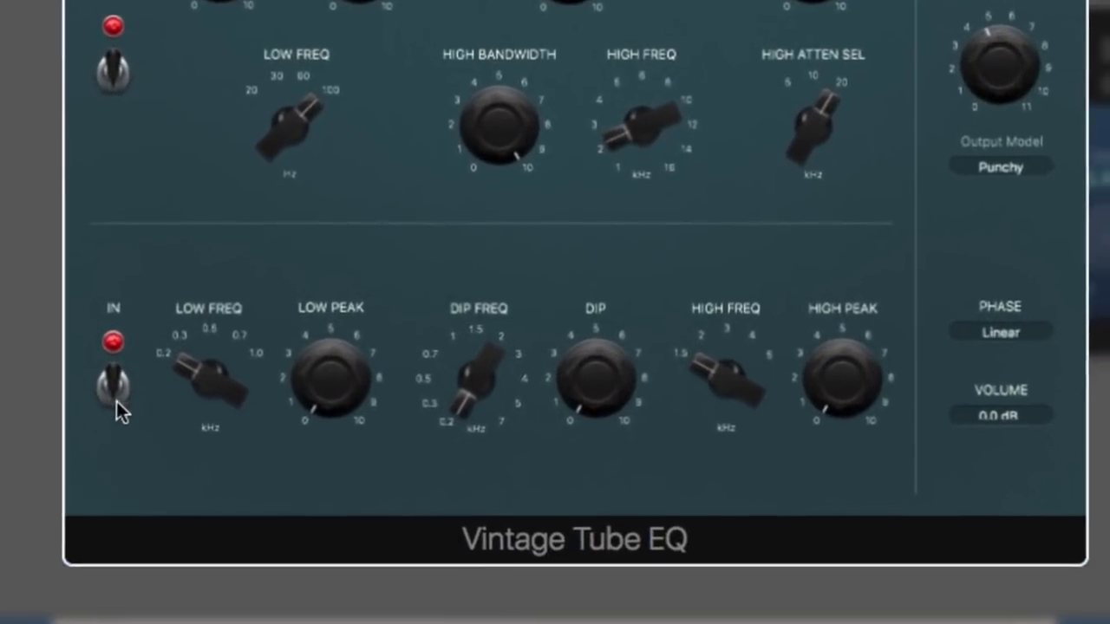
drag(492, 372, 489, 347)
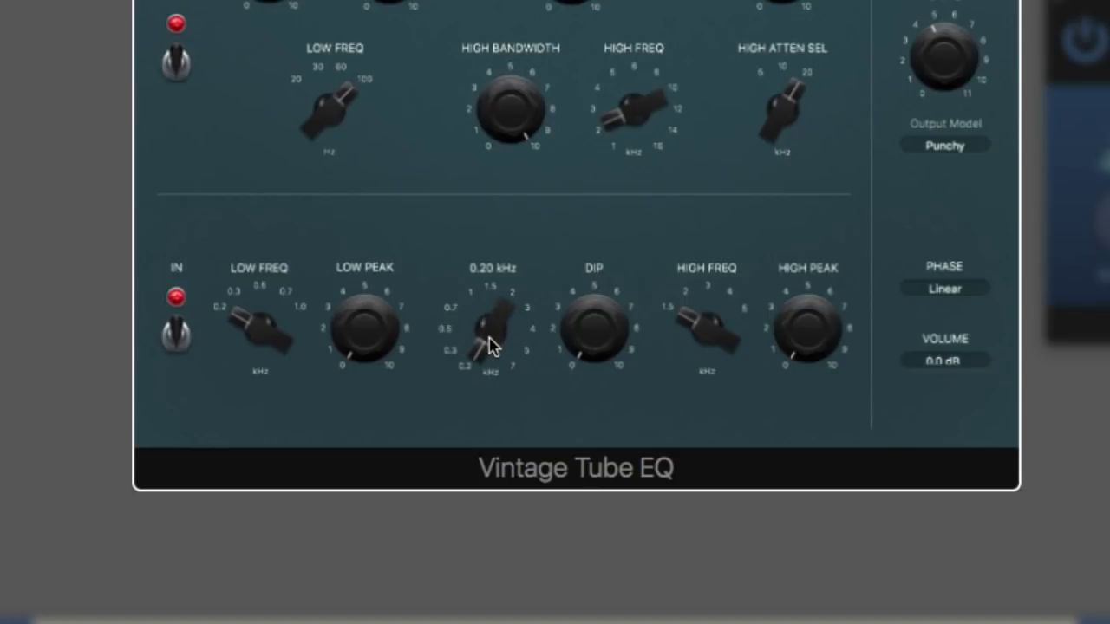
drag(598, 319, 614, 295)
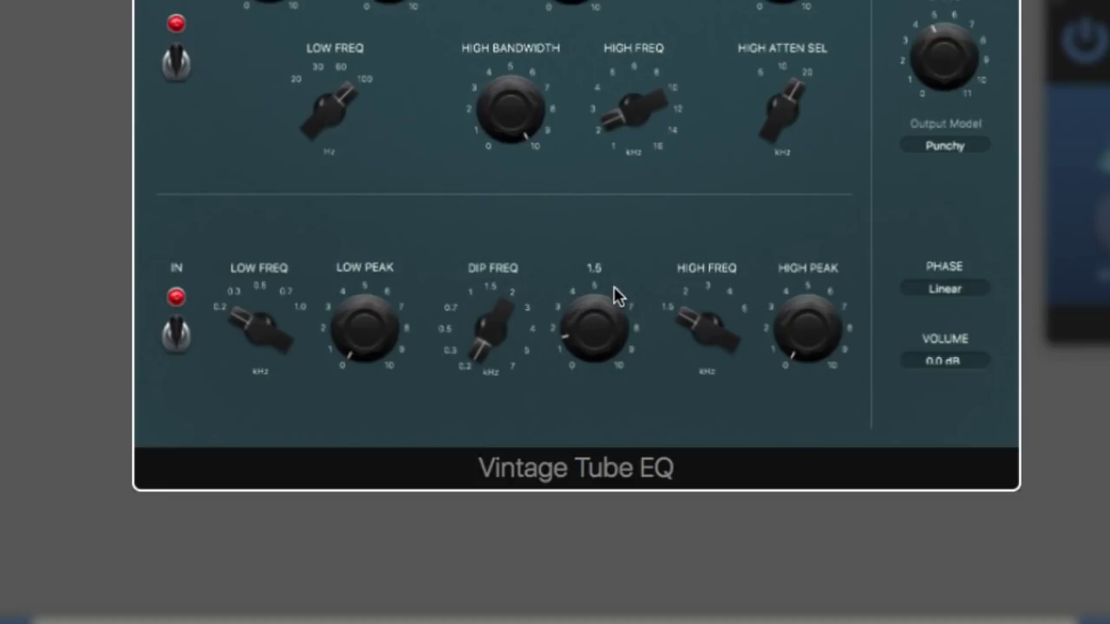
mouse_move(490, 343)
drag(592, 352, 607, 243)
Try dip frequencies 0.25 and 0.30 kHz, settle at 0.20 kHz with Dip 2.9, and A/B the band.
drag(486, 342, 487, 330)
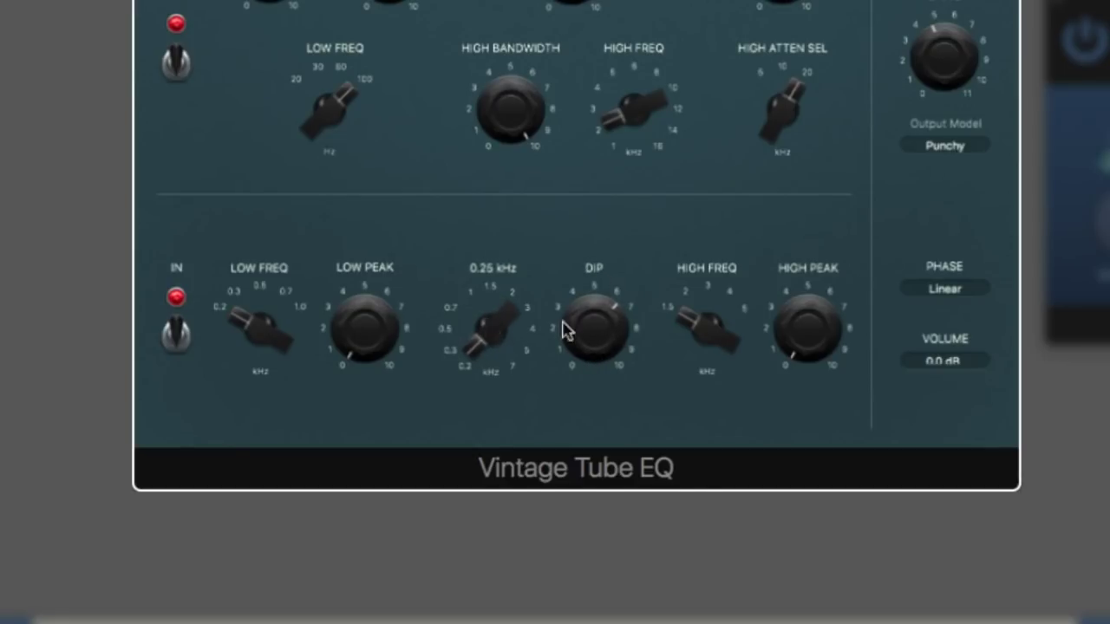
drag(564, 330, 620, 312)
drag(485, 329, 491, 345)
drag(617, 340, 593, 487)
drag(471, 347, 491, 352)
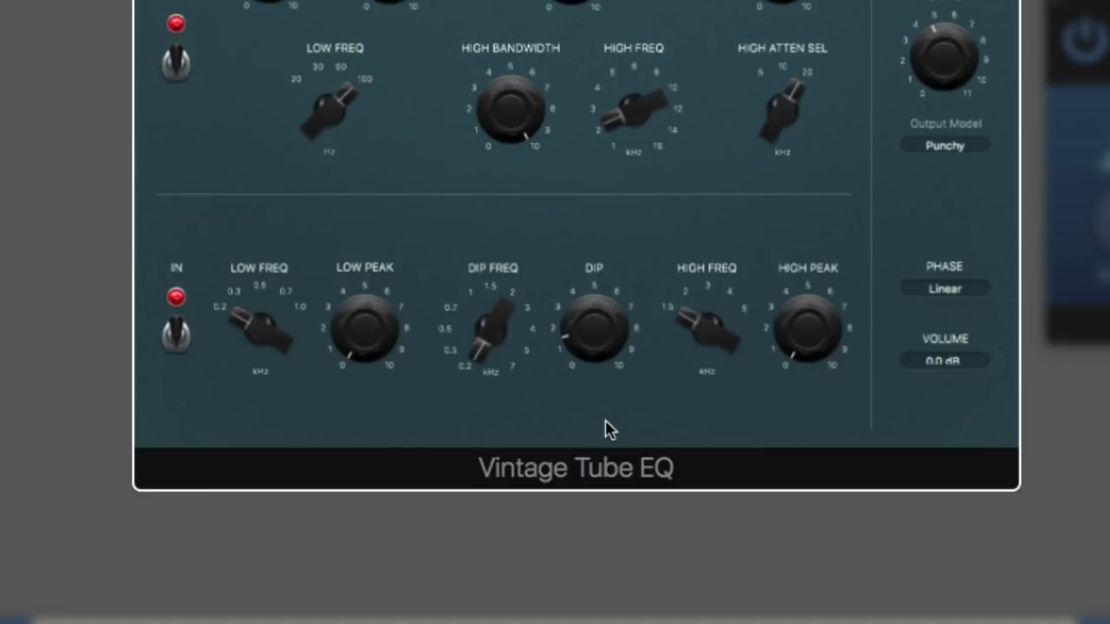
click(179, 336)
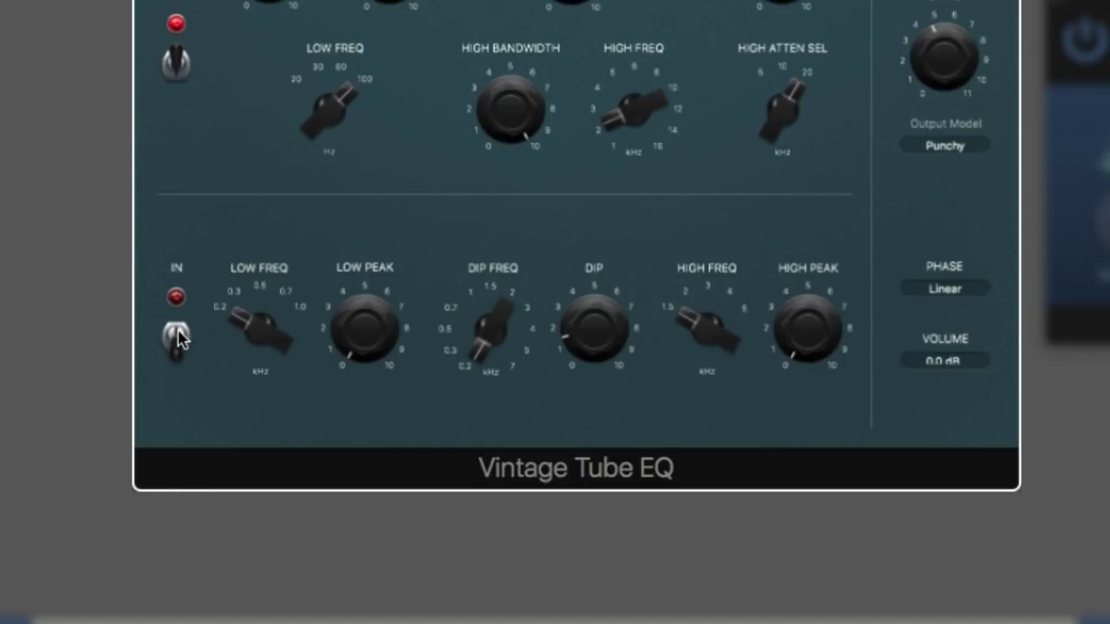
click(177, 336)
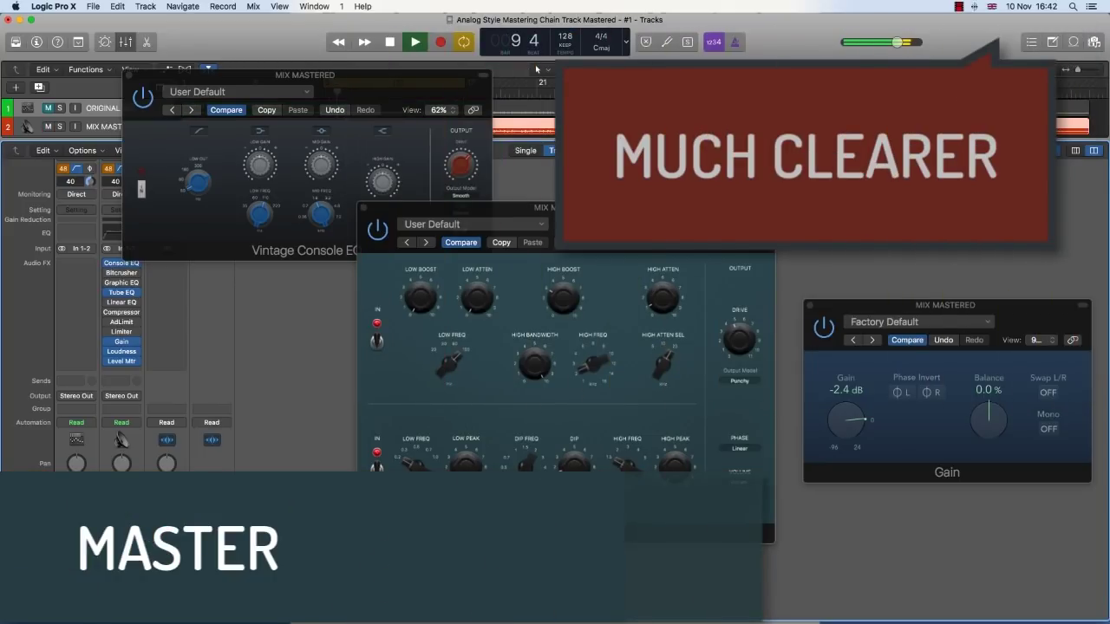
Bring the Vintage Tube EQ window to the front.
click(579, 451)
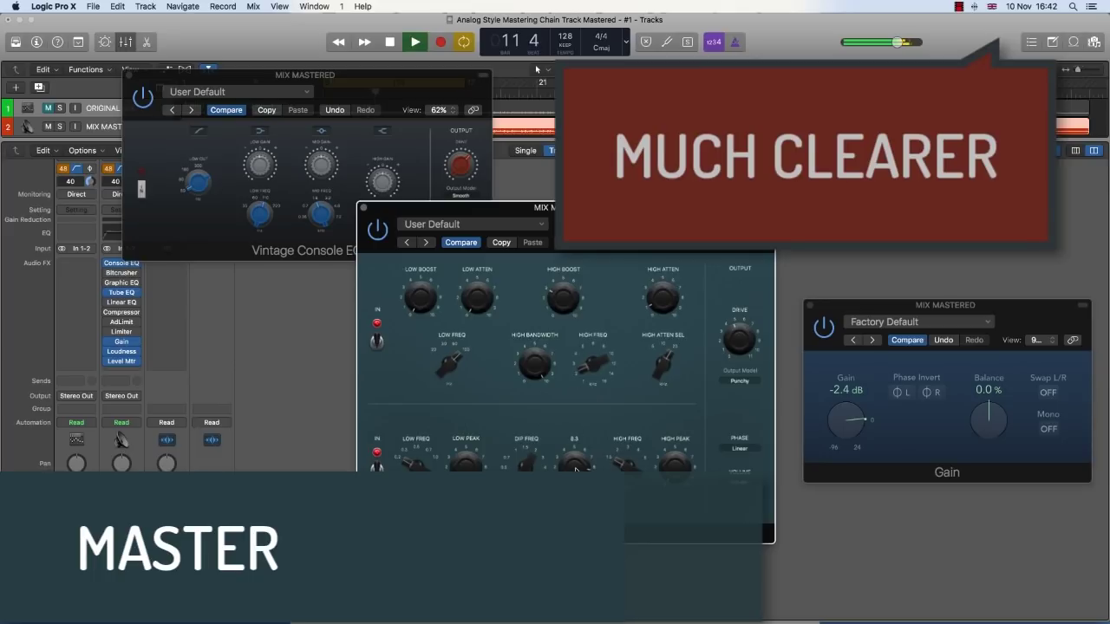
mouse_move(574, 468)
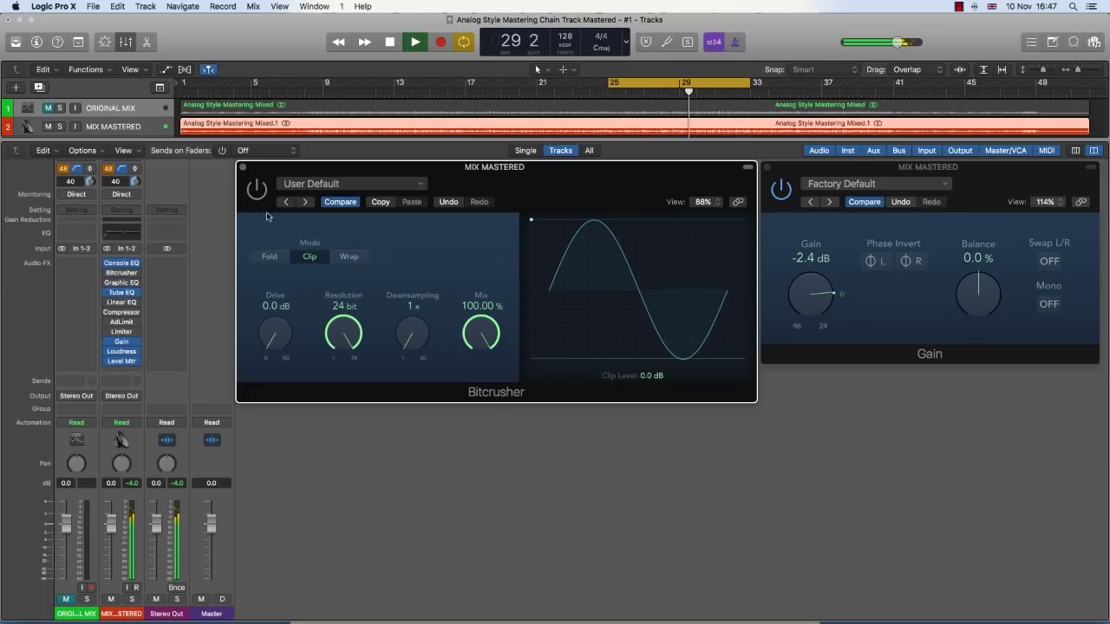
Switch on the Bitcrusher on the MIX MASTERED track.
click(257, 189)
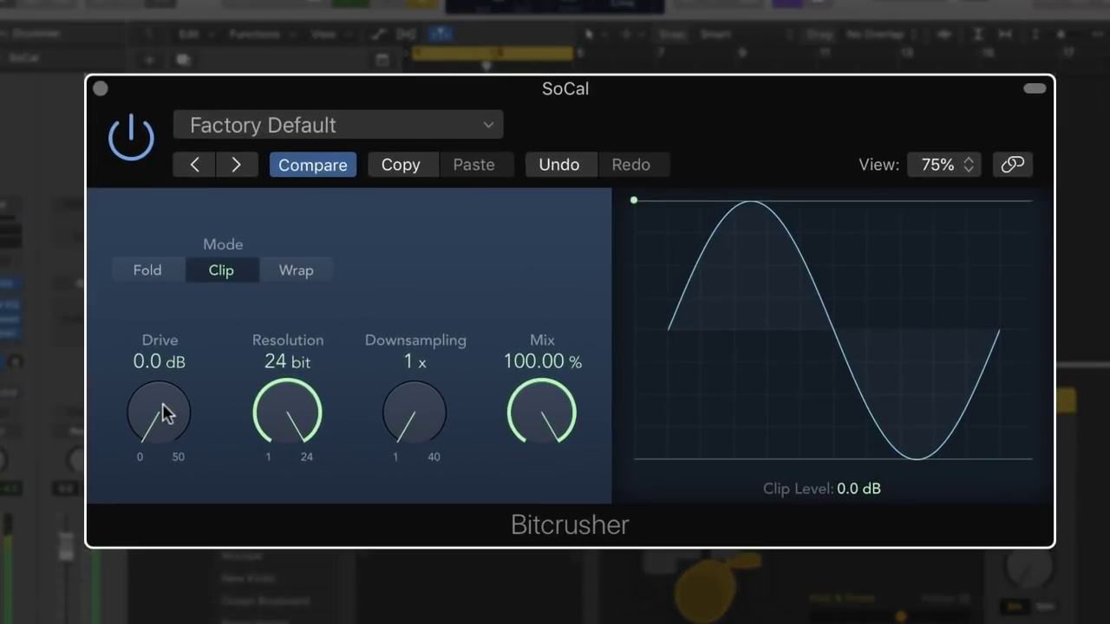
Push the drummer's Bitcrusher Drive through 5.5 and 10.5 to 11.5 dB and lower Mix to about 45%.
drag(162, 404, 162, 361)
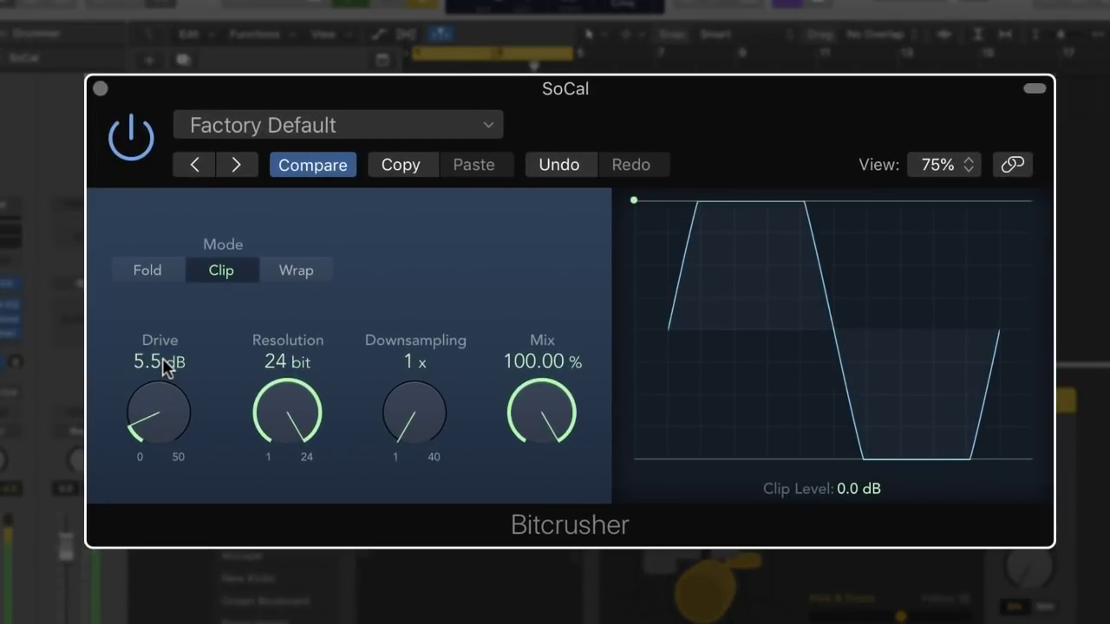
drag(162, 397, 164, 354)
drag(545, 413, 560, 533)
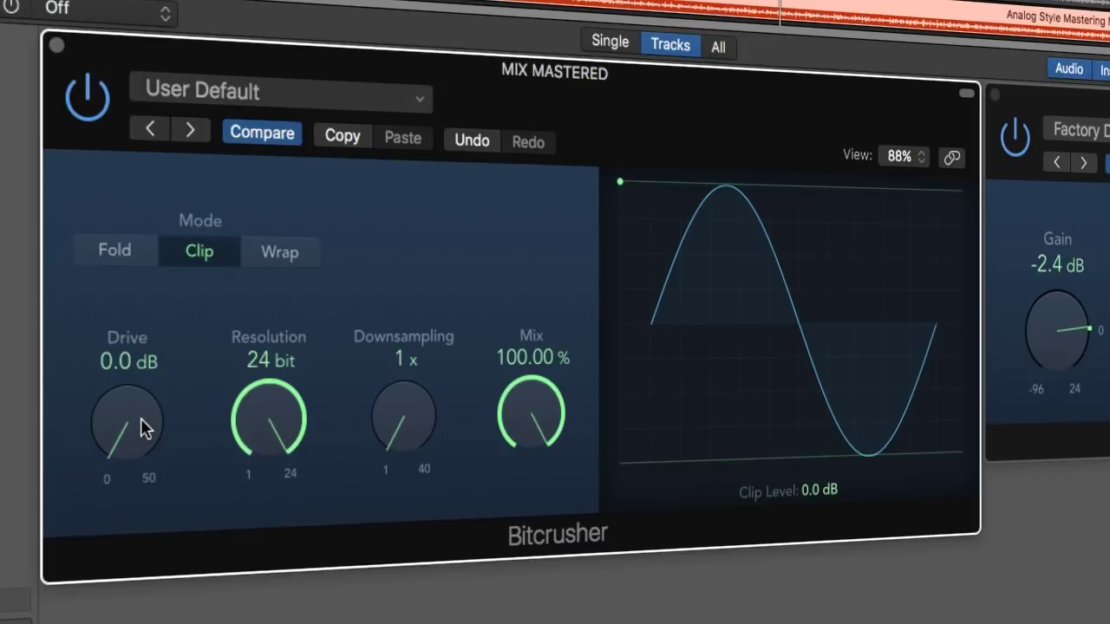
Try Bitcrusher Drive at 3.5 then 3.0 dB, test lower Resolution and 3x Downsampling, restoring 24 bit and 1x.
drag(141, 418, 142, 393)
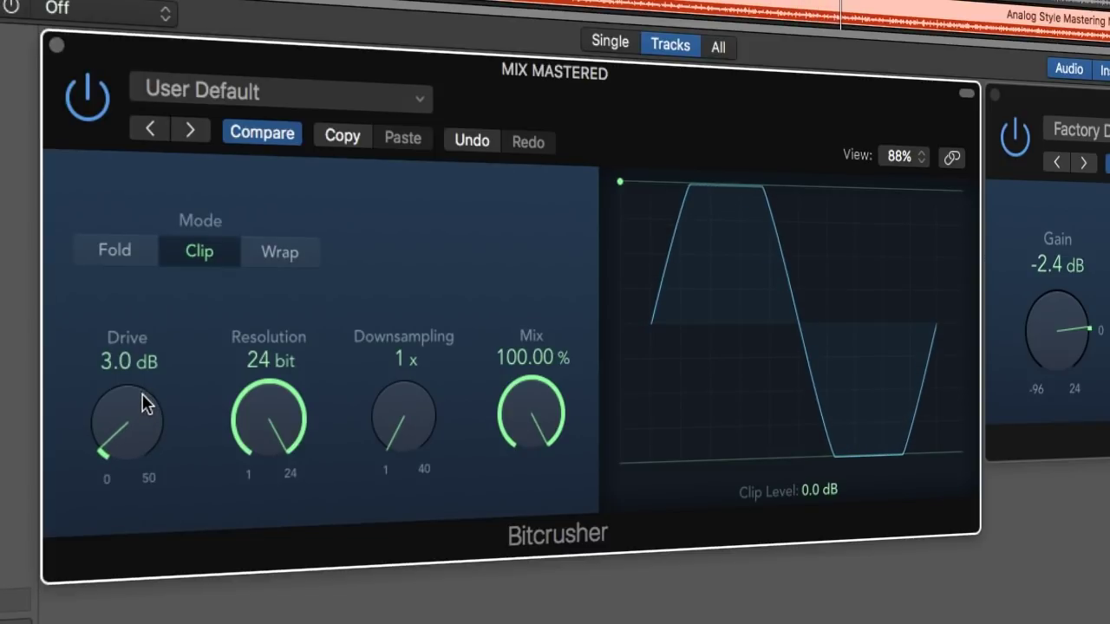
drag(256, 386, 285, 617)
drag(258, 438, 404, 283)
drag(405, 414, 416, 165)
drag(404, 395, 399, 616)
Dip the Mix to 18.5% and back to 100%, then set Drive to 1.0 dB.
drag(528, 401, 548, 573)
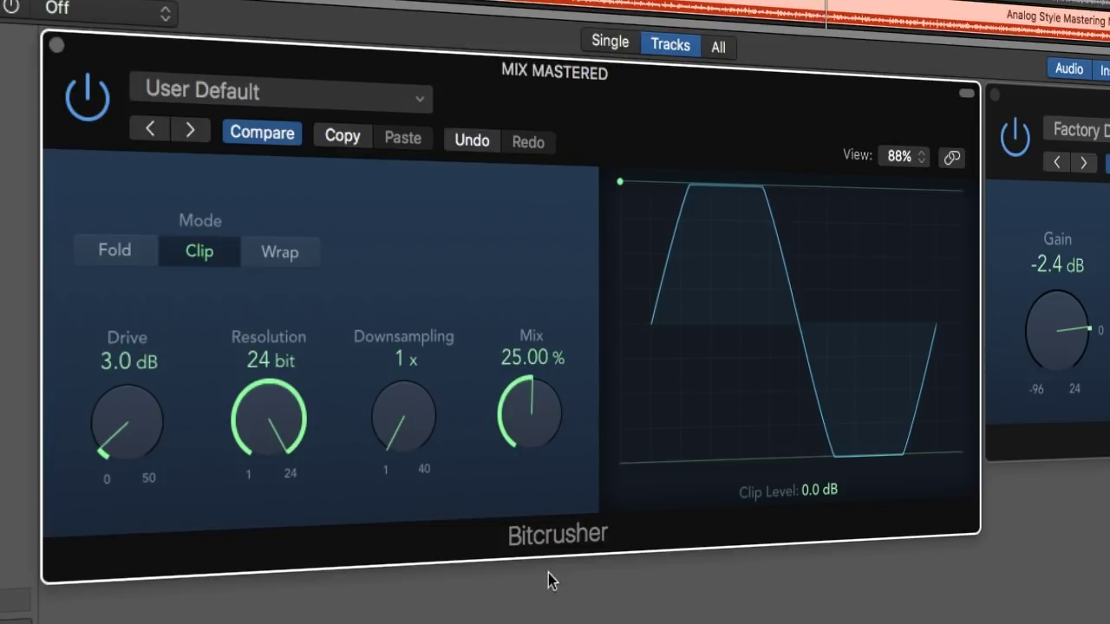
drag(531, 410, 543, 217)
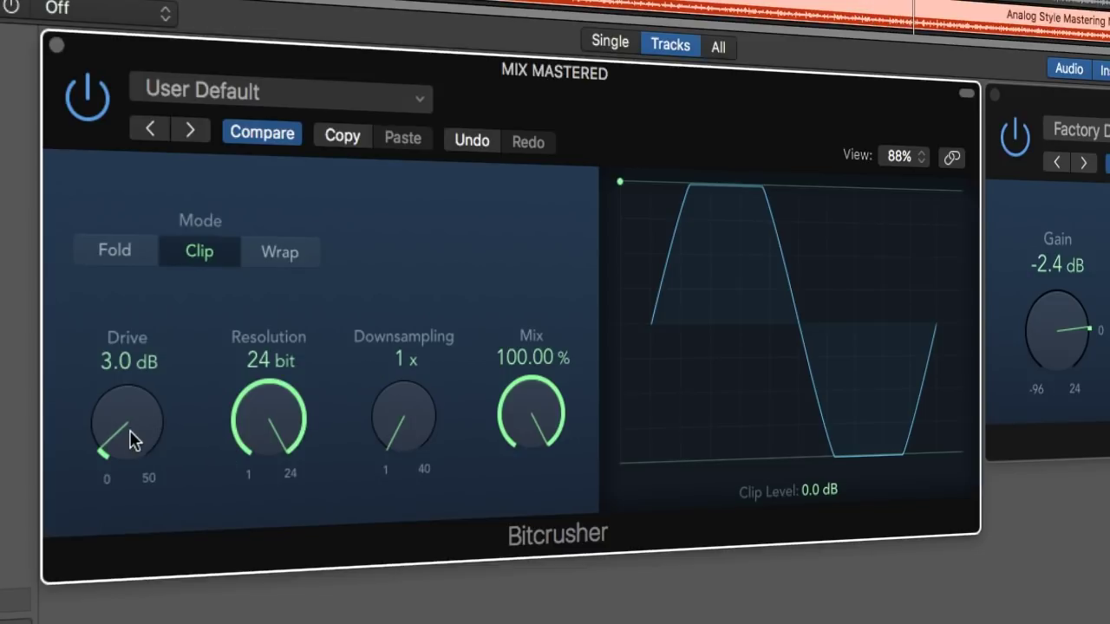
drag(130, 429, 144, 503)
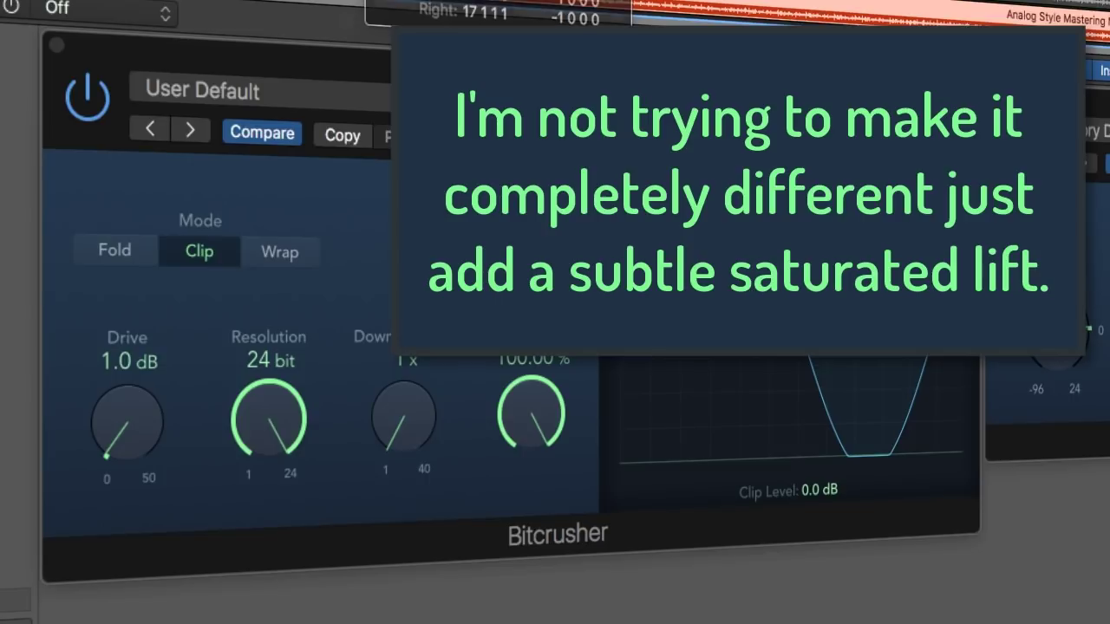
Bypass the plugin and A/B ORIGINAL MIX against MIX MASTERED by toggling track mutes during playback.
click(86, 88)
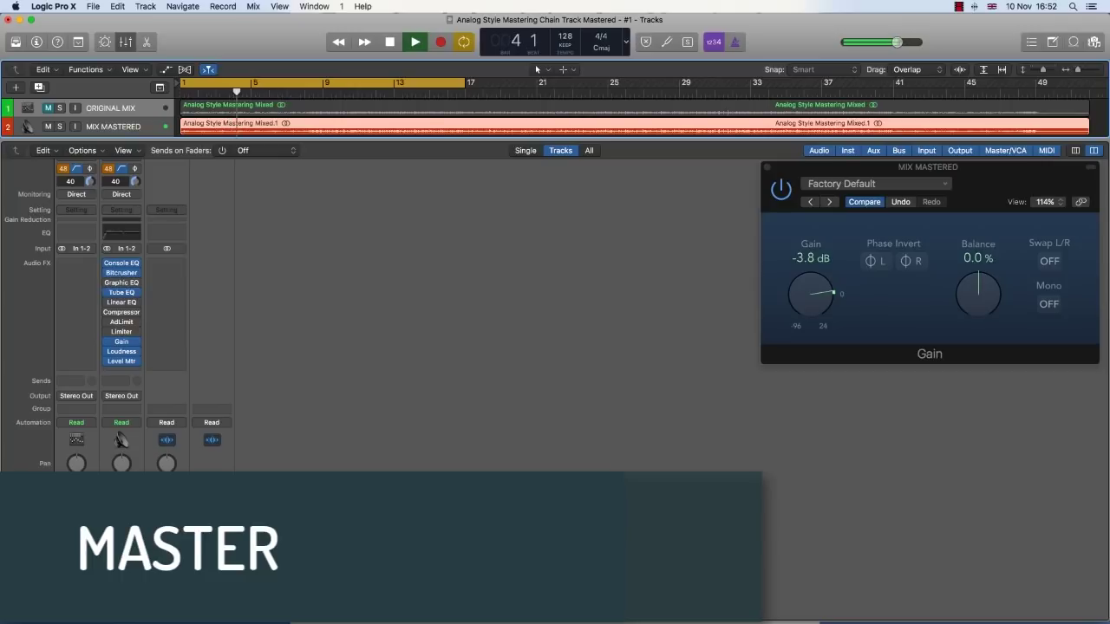
click(110, 599)
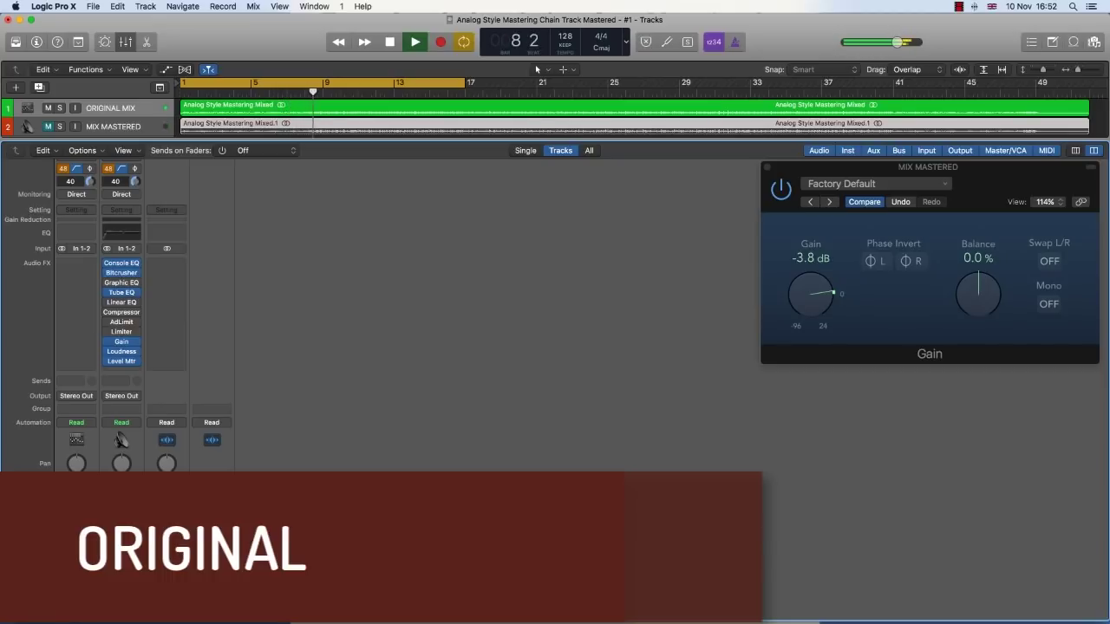
key(ctrl+m)
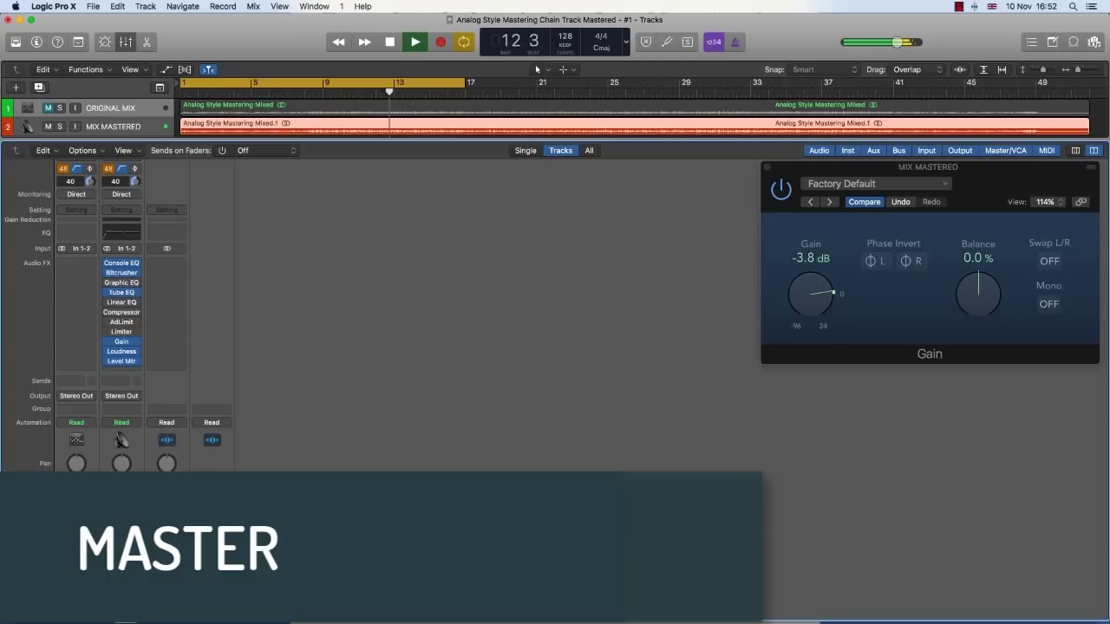
key(Up)
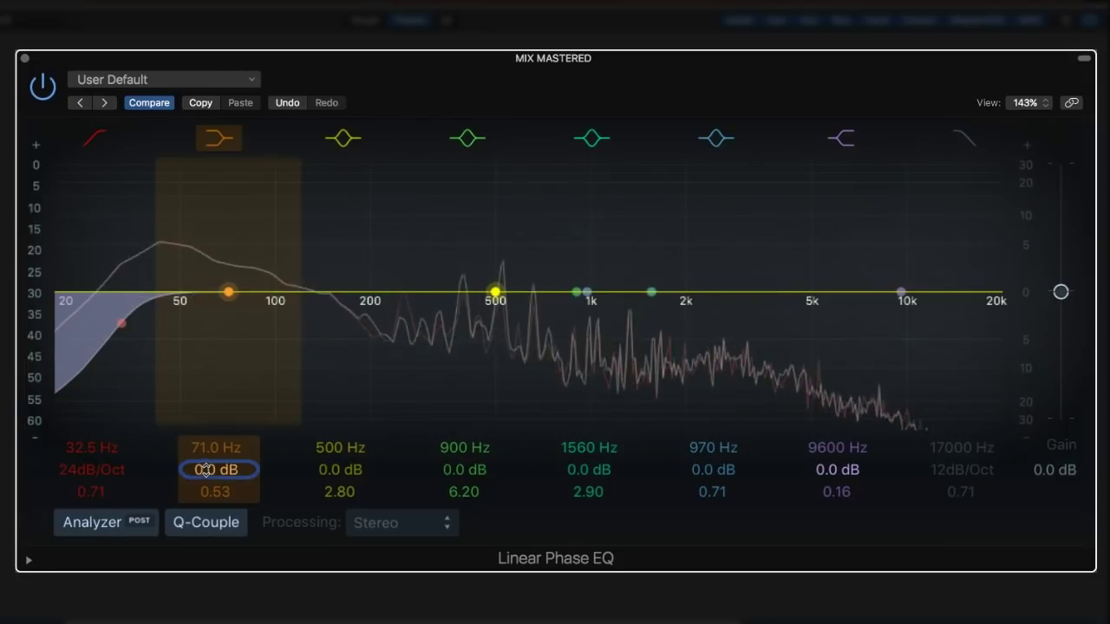
Raise the 71 Hz band to +3.0 dB, try the 32.5 Hz low cut, and undo a Q change.
drag(205, 469, 205, 446)
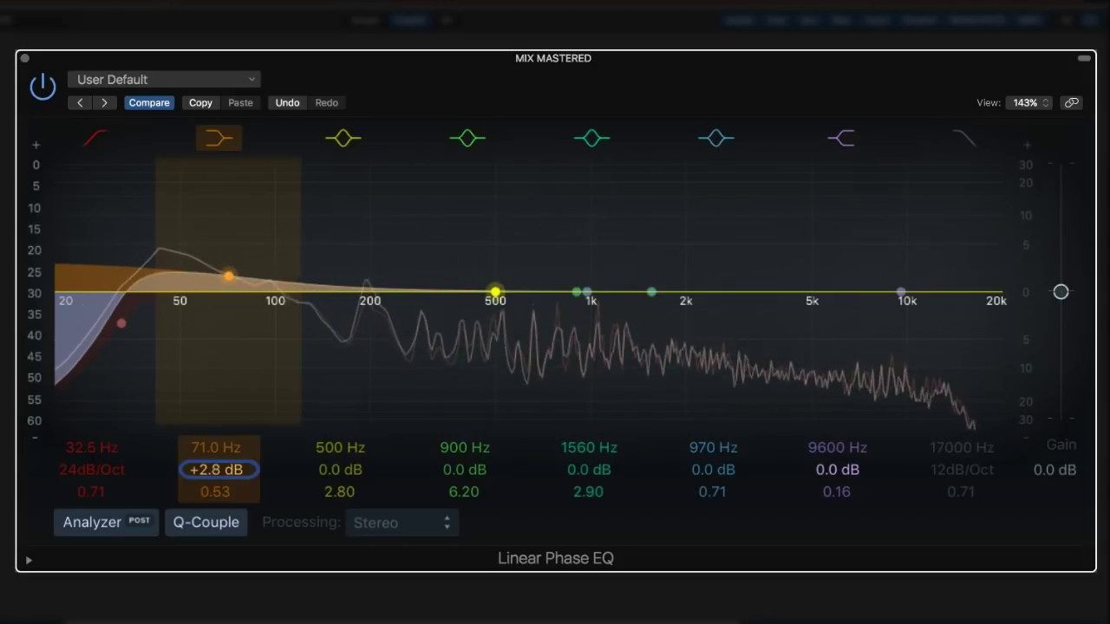
drag(205, 441, 205, 442)
click(80, 450)
drag(81, 449, 81, 449)
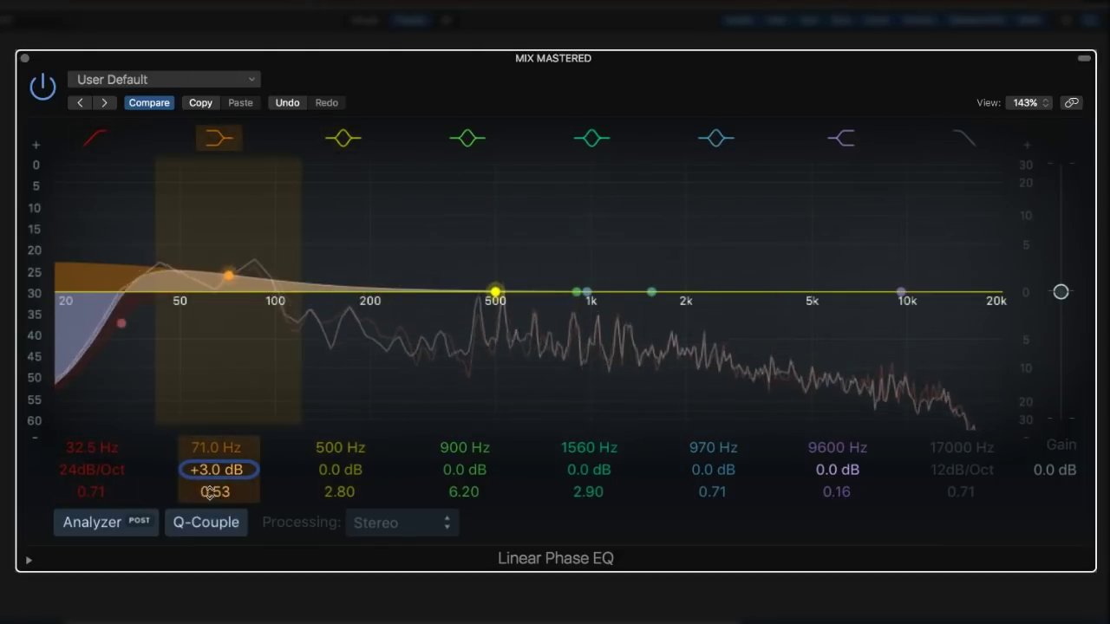
mouse_move(213, 496)
mouse_down()
mouse_move(213, 511)
mouse_move(213, 460)
mouse_move(213, 498)
mouse_up()
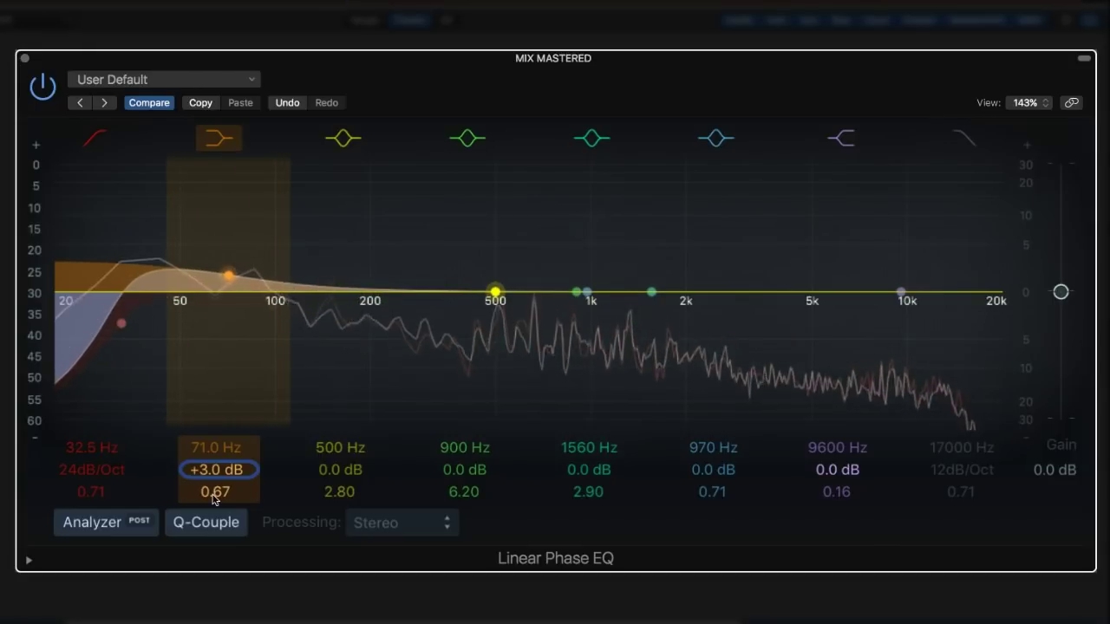
key(ctrl+z)
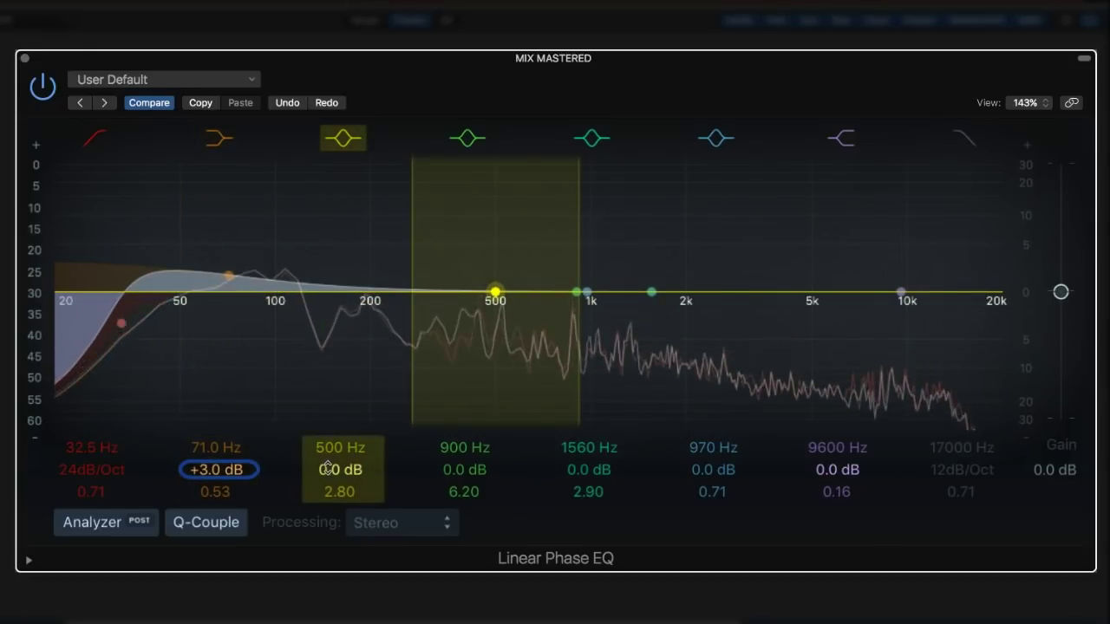
Lift the 500 Hz band by +1.6 dB and push the 900 Hz band to about +22.5 dB.
mouse_move(326, 468)
mouse_down()
mouse_move(326, 424)
mouse_move(326, 458)
mouse_up()
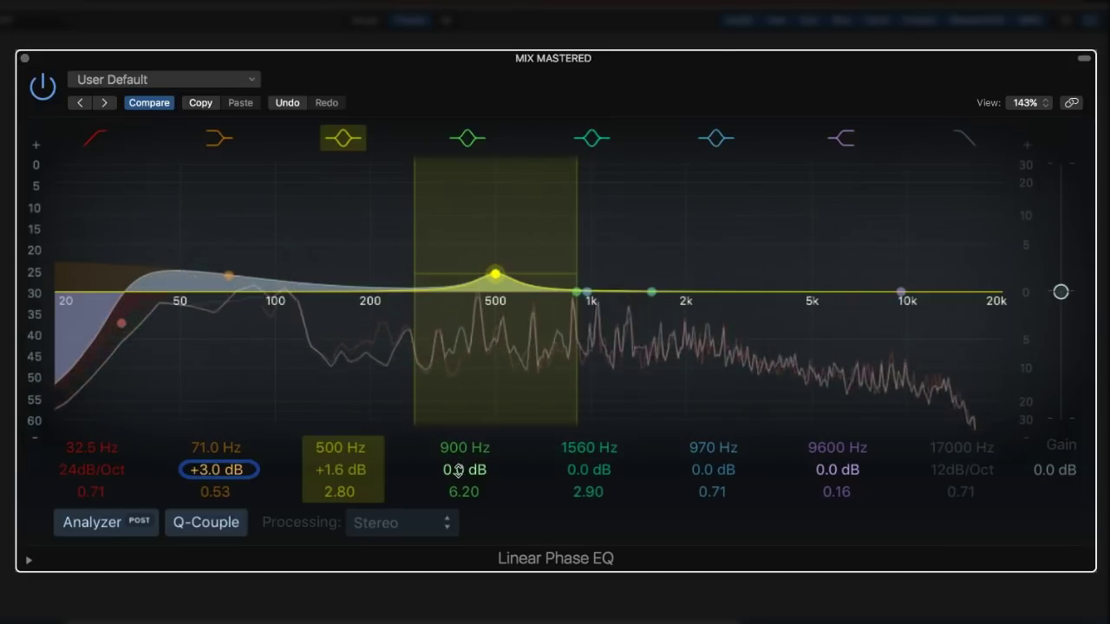
drag(458, 470, 458, 371)
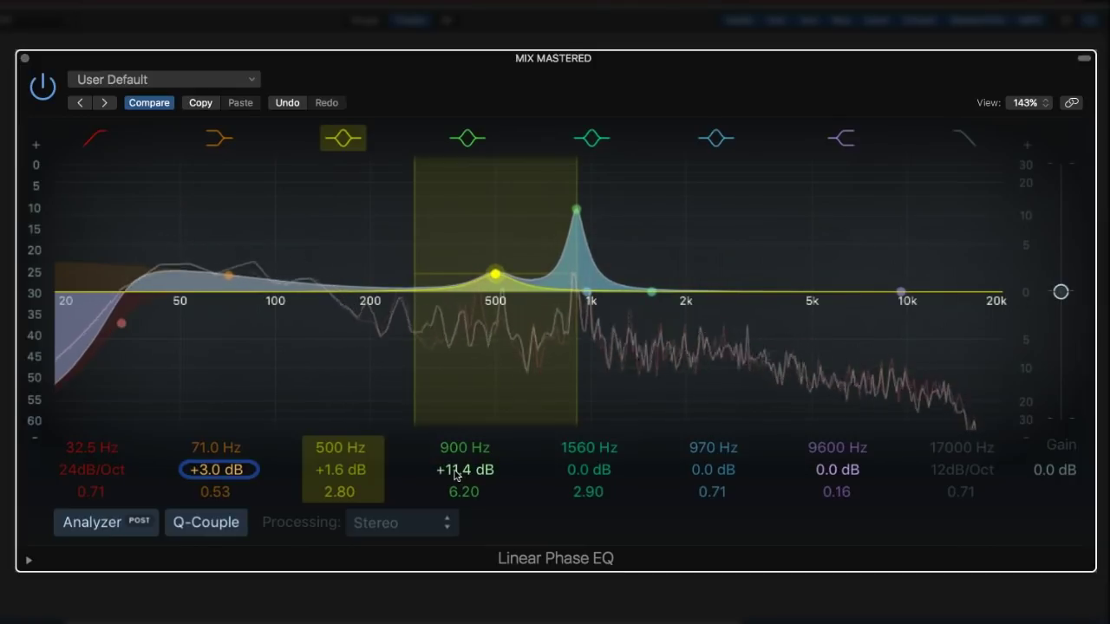
drag(458, 371, 458, 358)
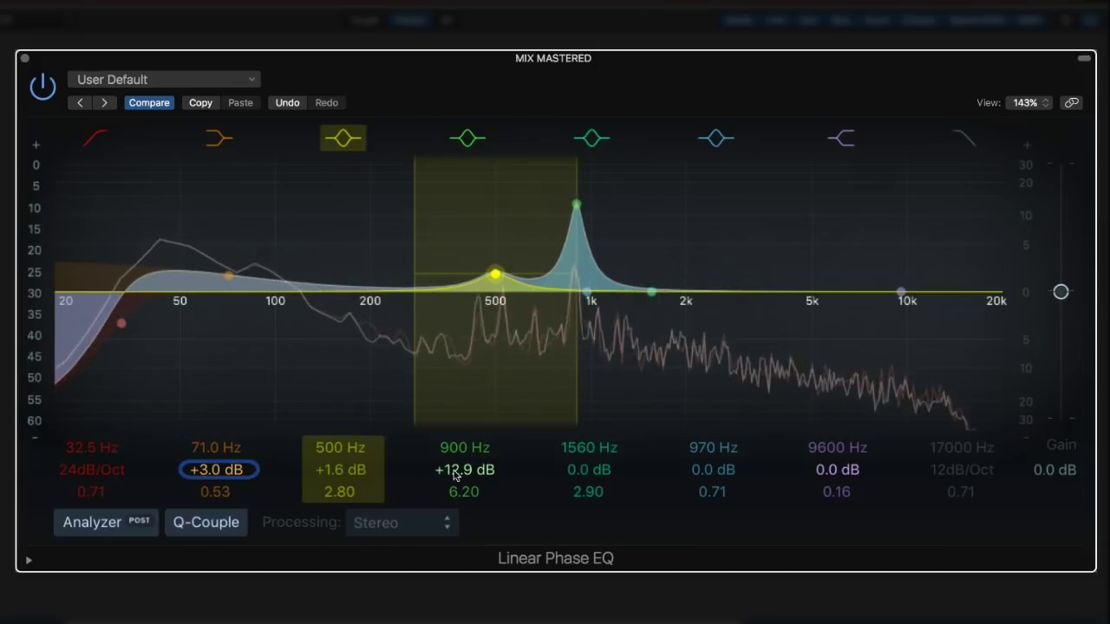
mouse_move(454, 474)
mouse_down()
mouse_move(454, 463)
mouse_move(455, 474)
mouse_up()
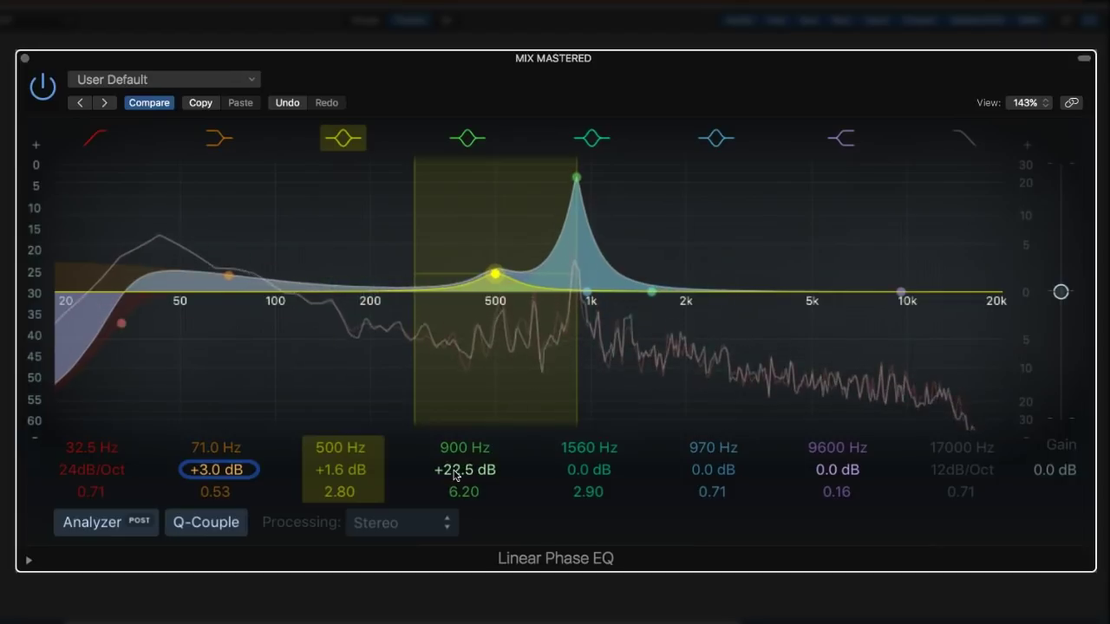
Compare the 900 Hz band off and on, then pull its gain down to a -2.3 dB cut.
click(469, 140)
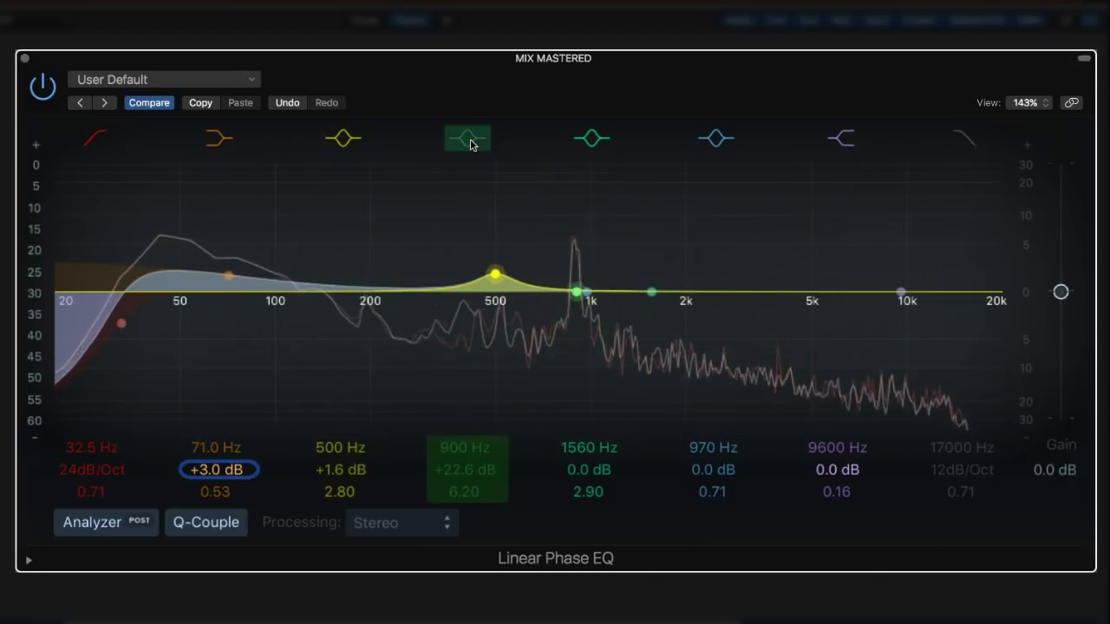
click(469, 140)
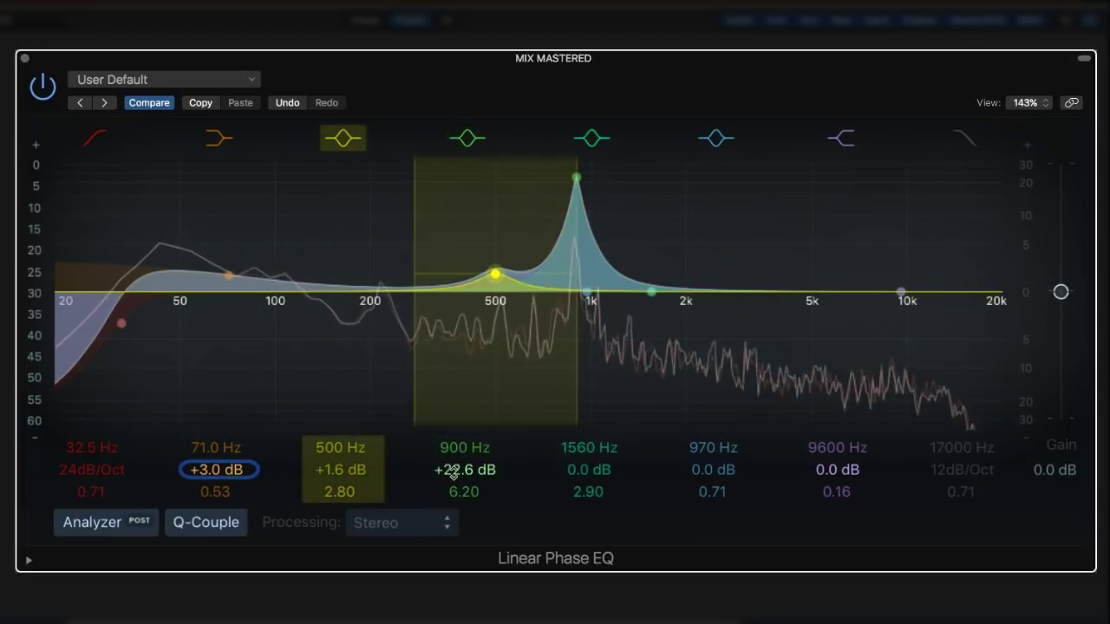
drag(452, 468, 452, 604)
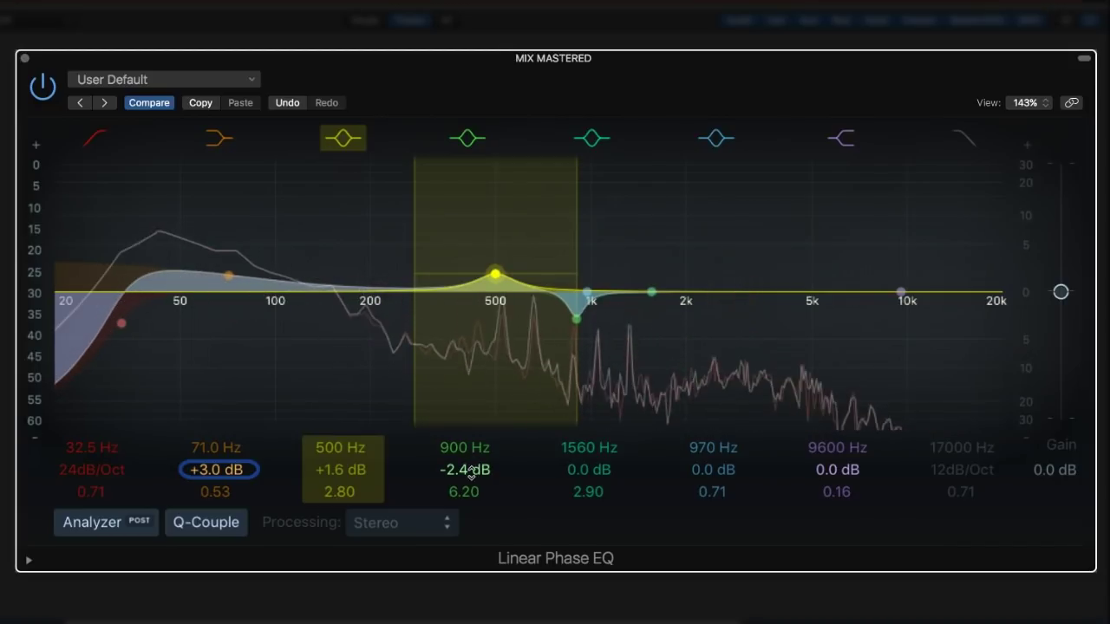
mouse_move(460, 469)
mouse_down()
mouse_move(460, 515)
mouse_move(461, 474)
mouse_up()
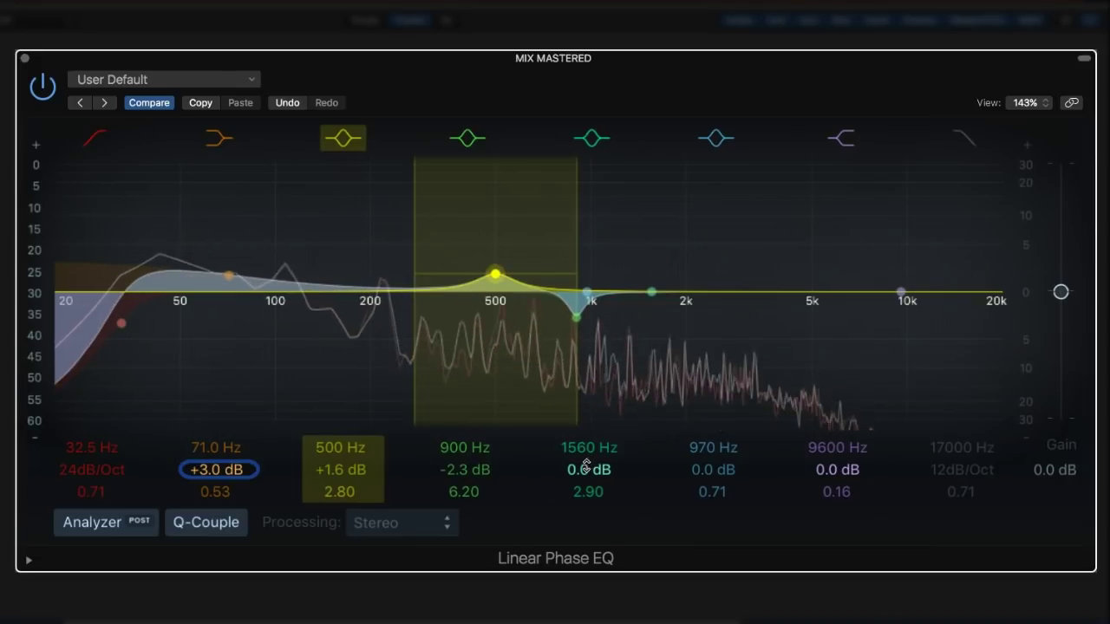
Boost 1560 Hz by about +5.7 dB for snare presence and lift 9600 Hz by 0.9 dB.
drag(589, 469, 588, 442)
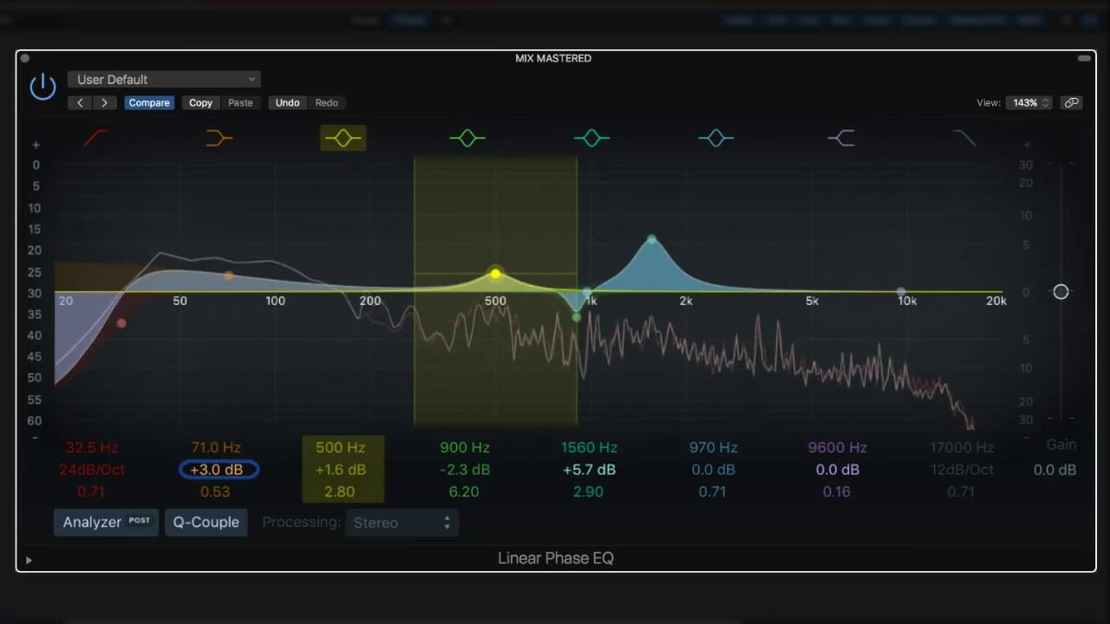
drag(822, 469, 822, 464)
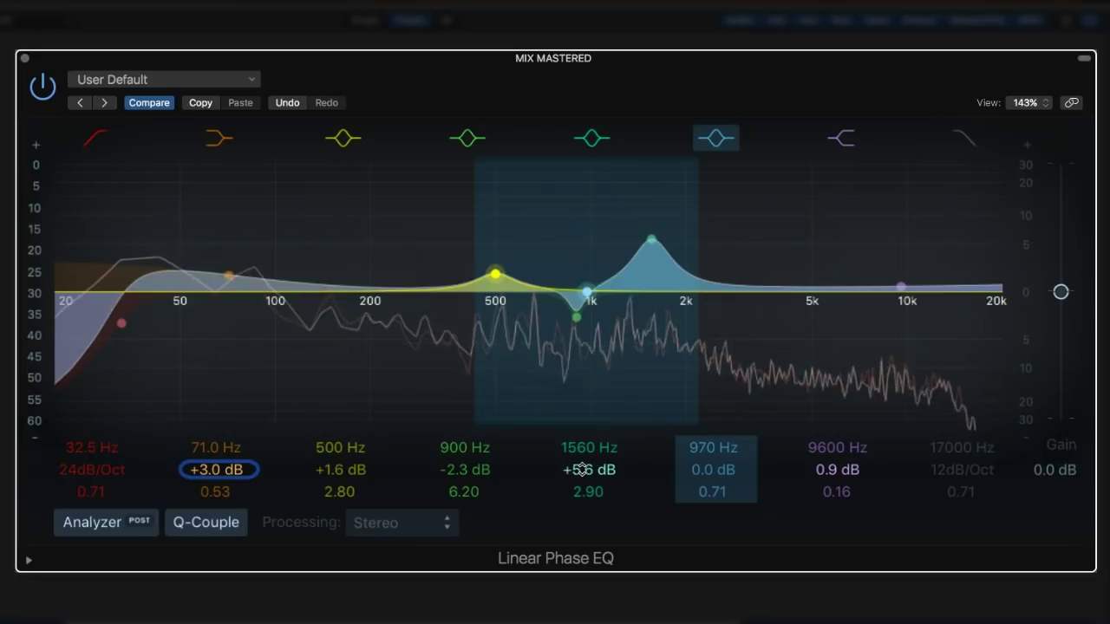
Switch off the 970 Hz band and A/B the 1560 Hz boost repeatedly, leaving it enabled.
click(715, 139)
click(575, 143)
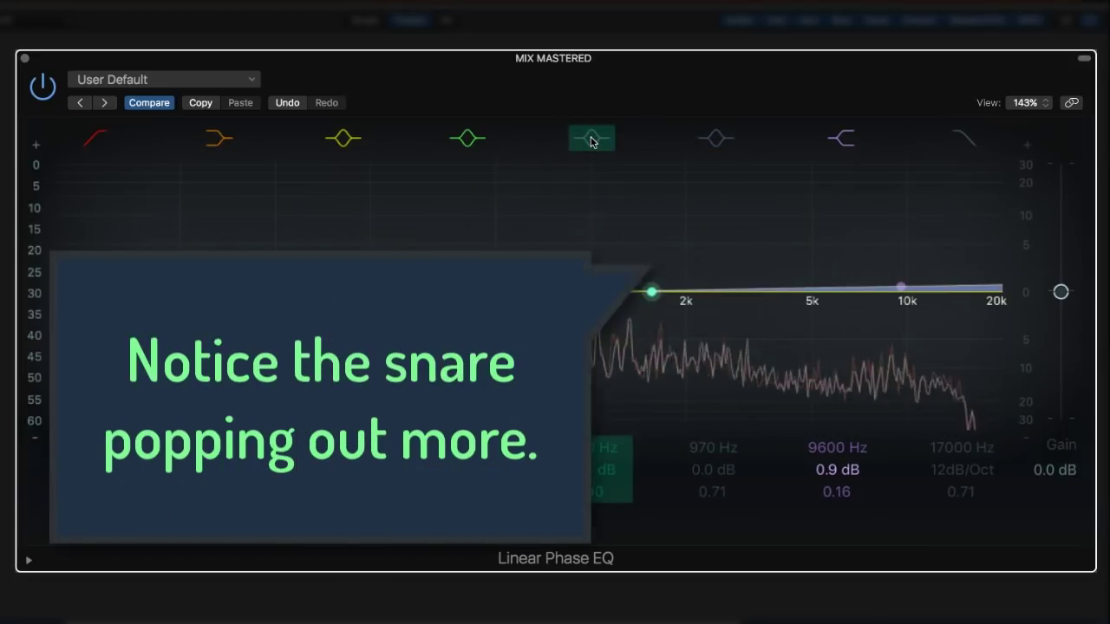
click(590, 141)
click(590, 141)
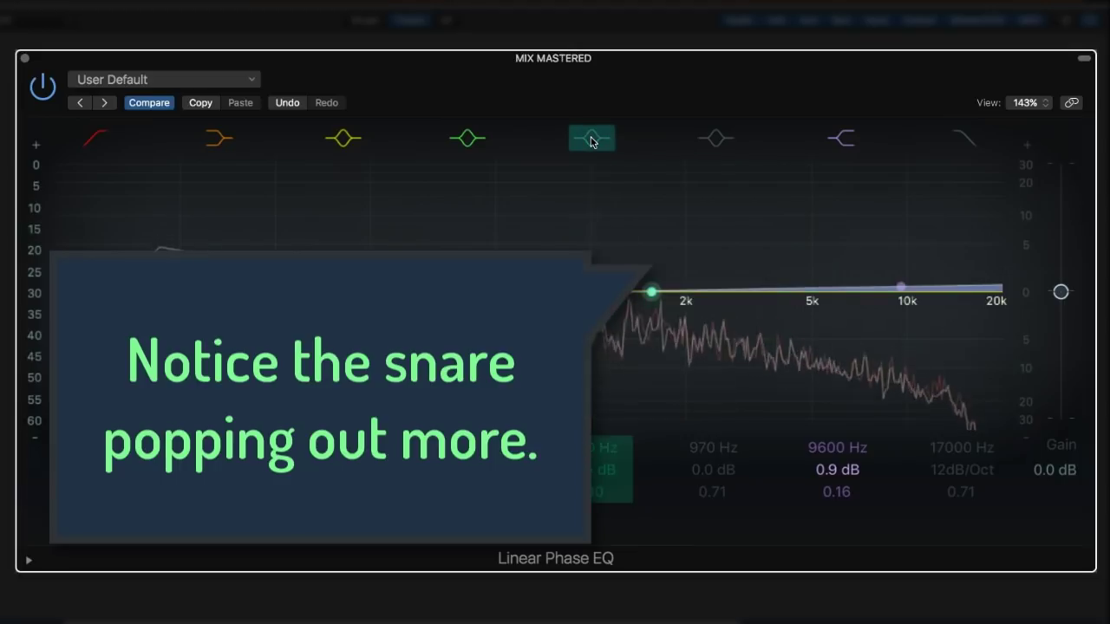
click(590, 142)
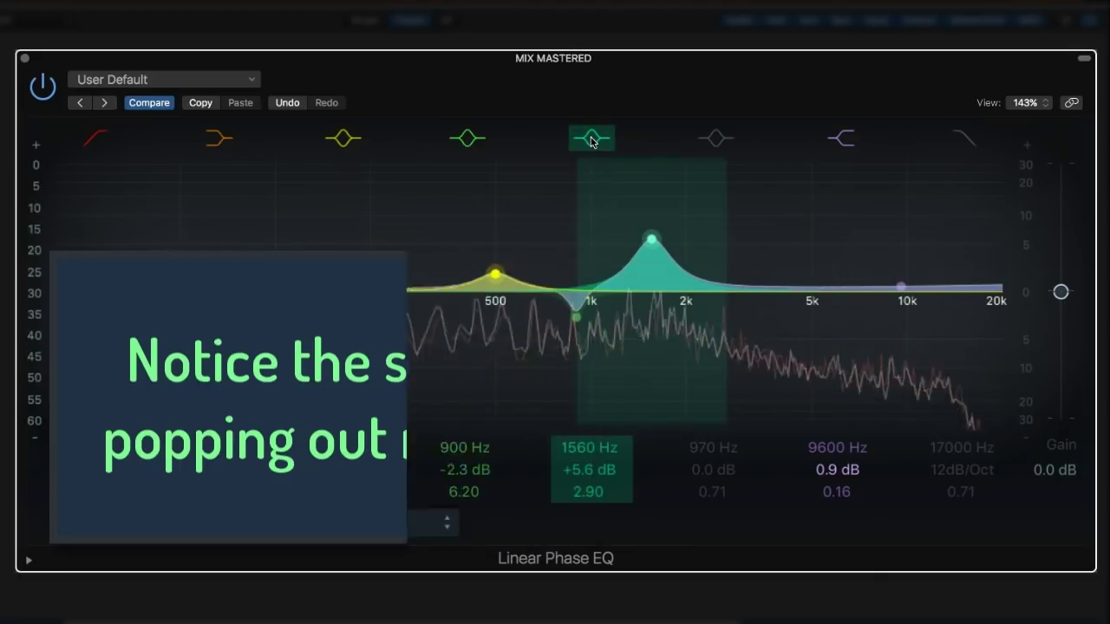
click(590, 141)
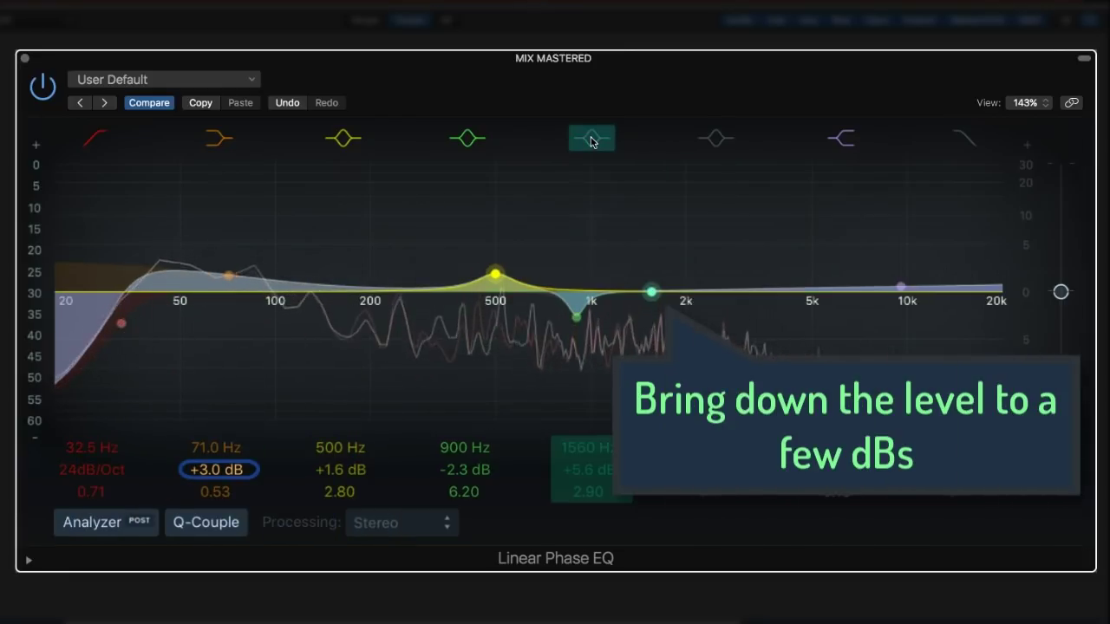
click(591, 142)
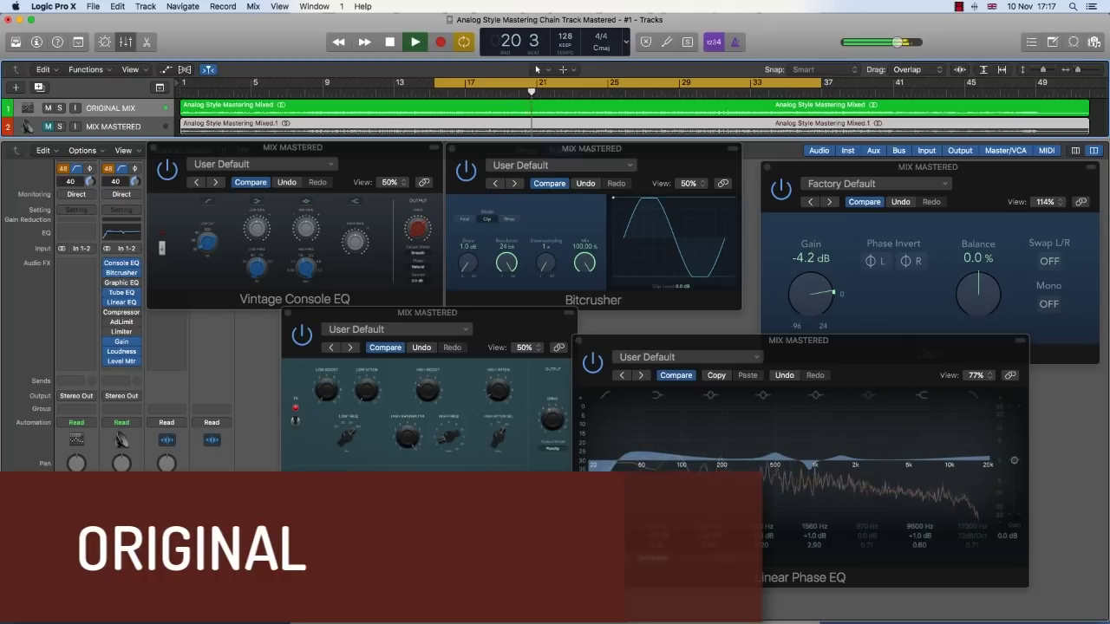
Swap playback between ORIGINAL MIX and MIX MASTERED with mute keys, ending on MIX MASTERED.
key(m)
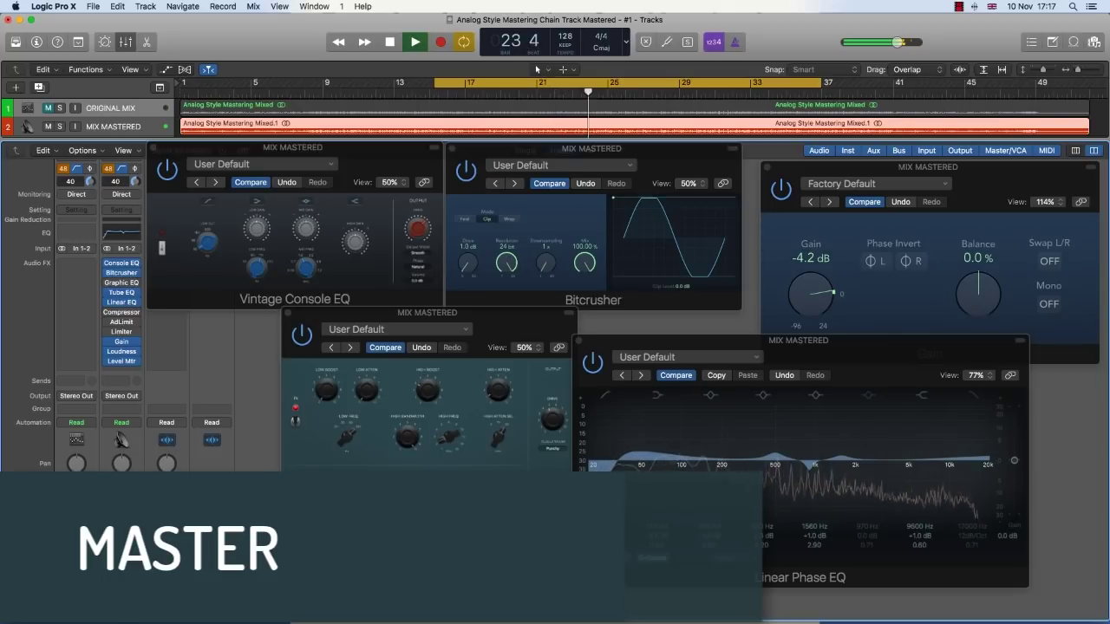
key(ctrl+m)
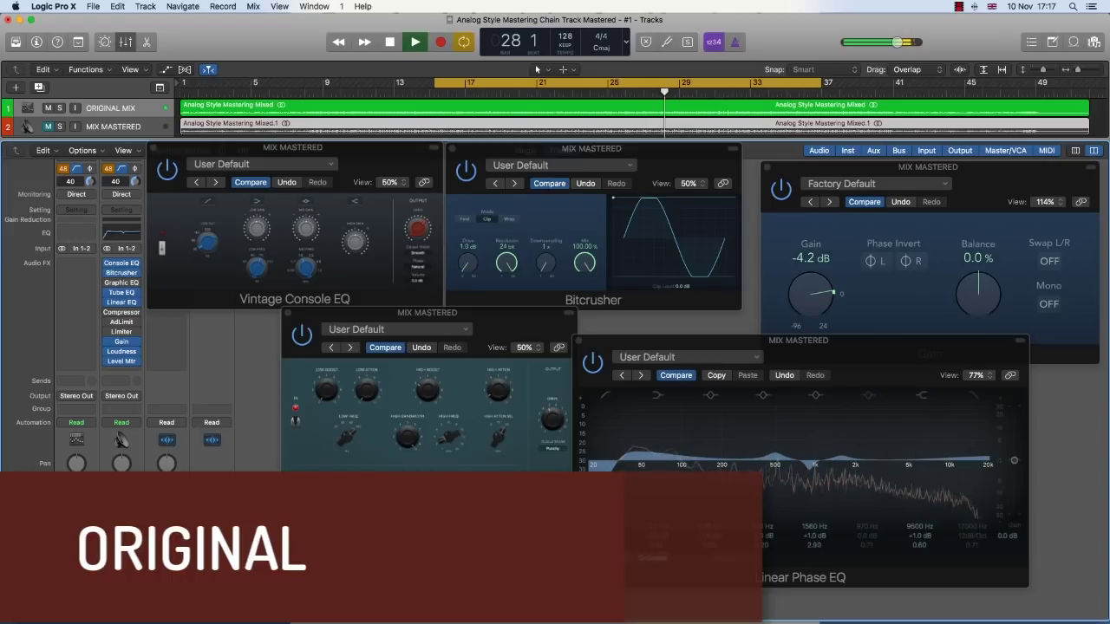
key(ctrl+m)
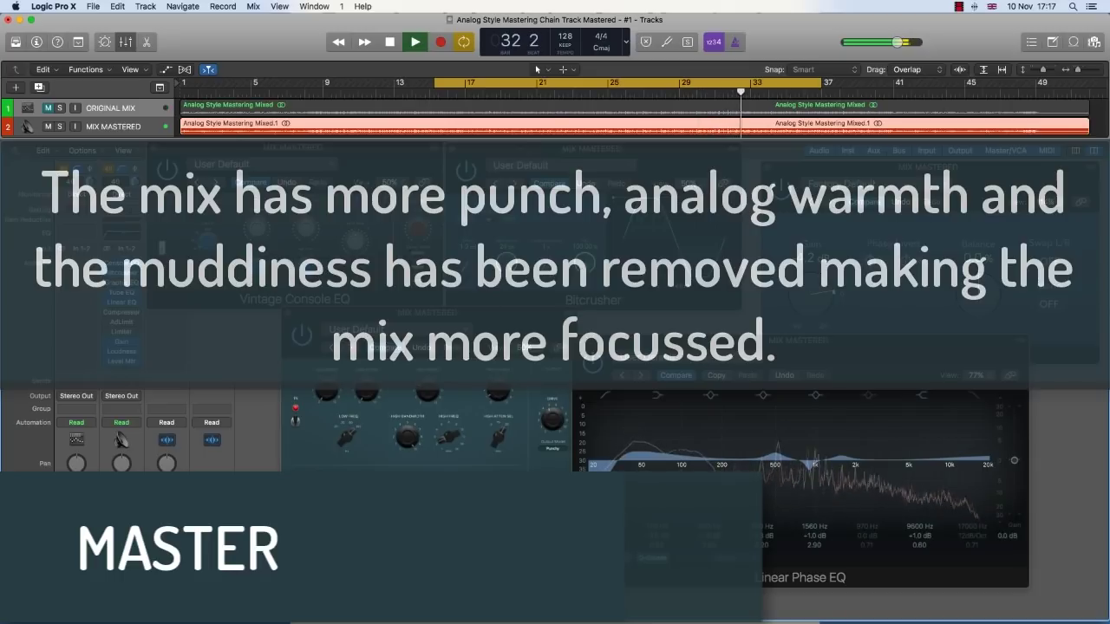
key(ctrl+m)
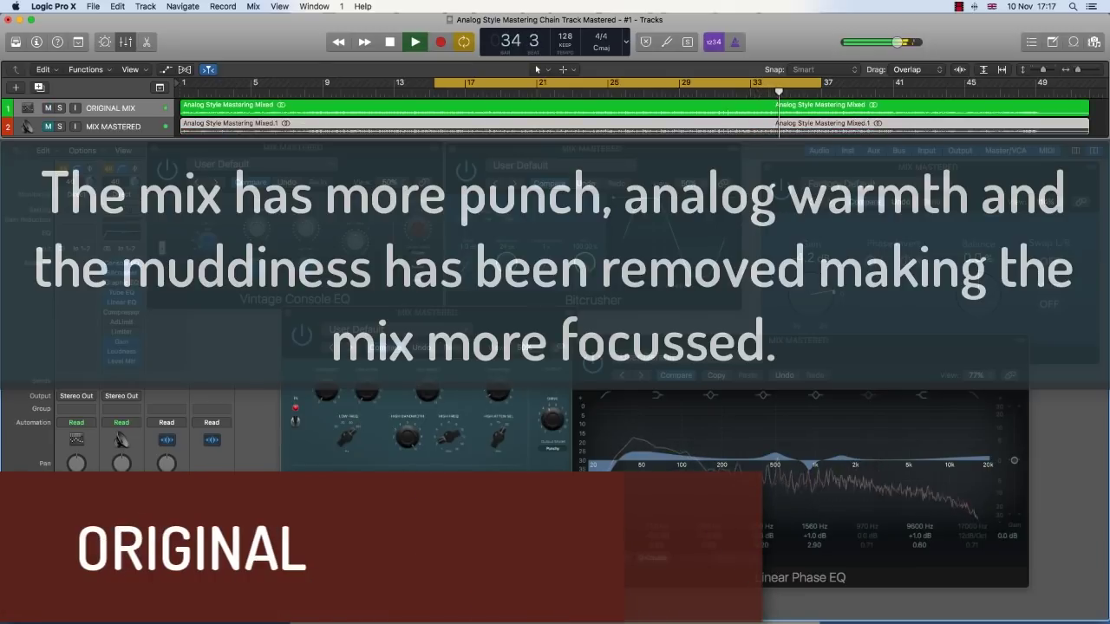
key(ctrl+m)
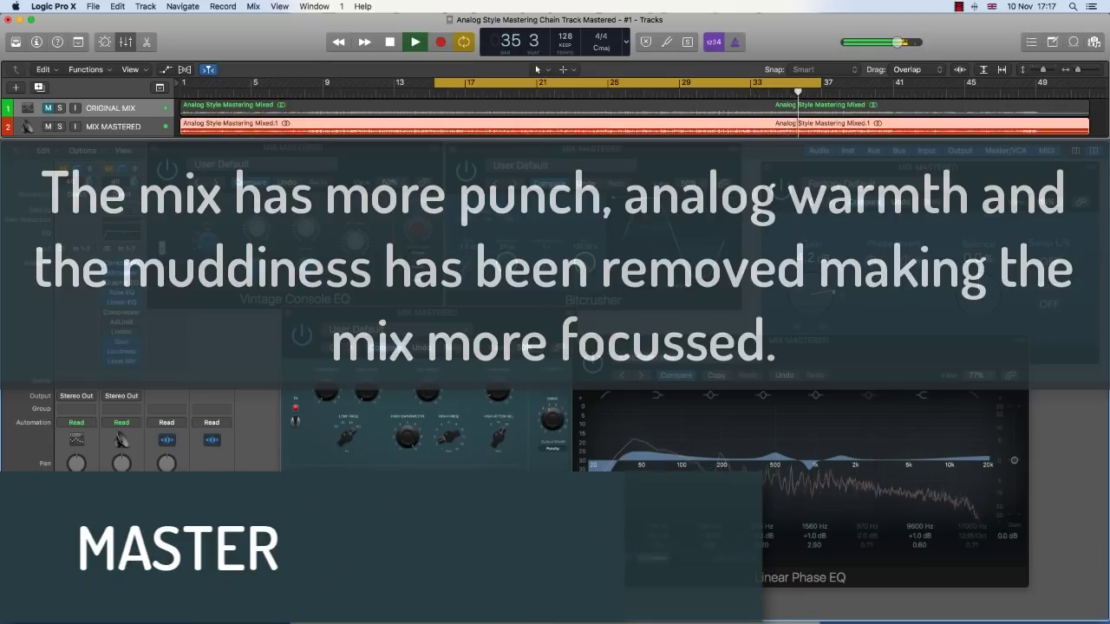